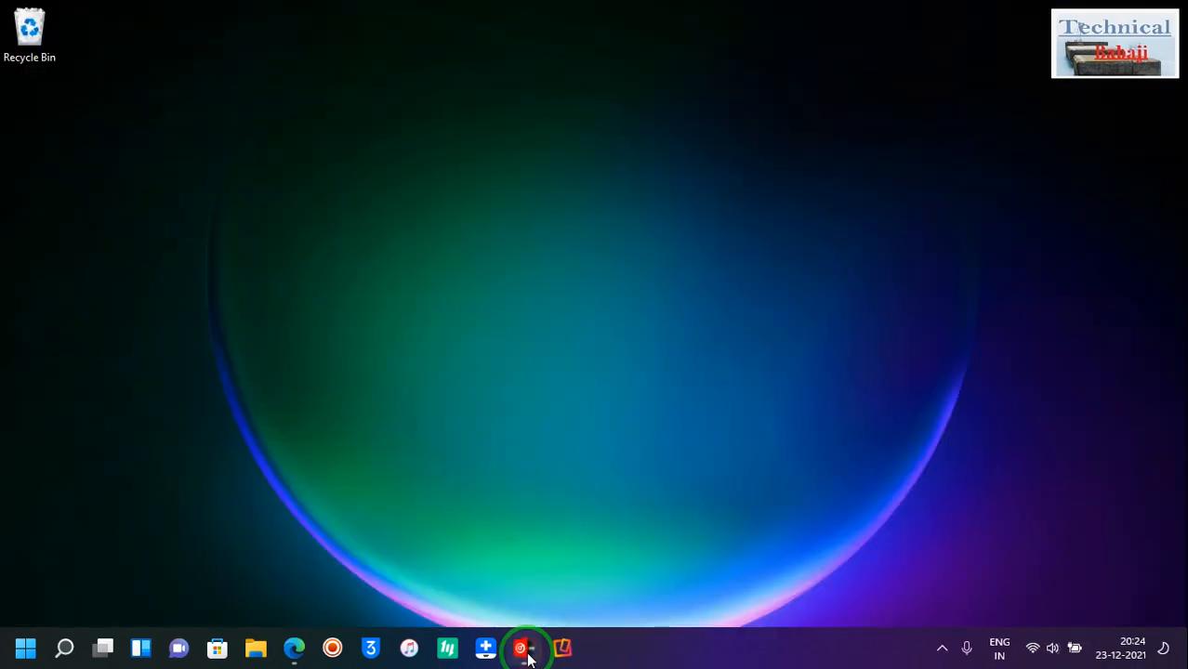
Switch to VirtualDJ and select the KITNI HASRAT HAIR folder under Bolliwood mp3 on the Mp3 2022 (F:) drive.
{"action": "left_click", "coordinate": [523, 649]}
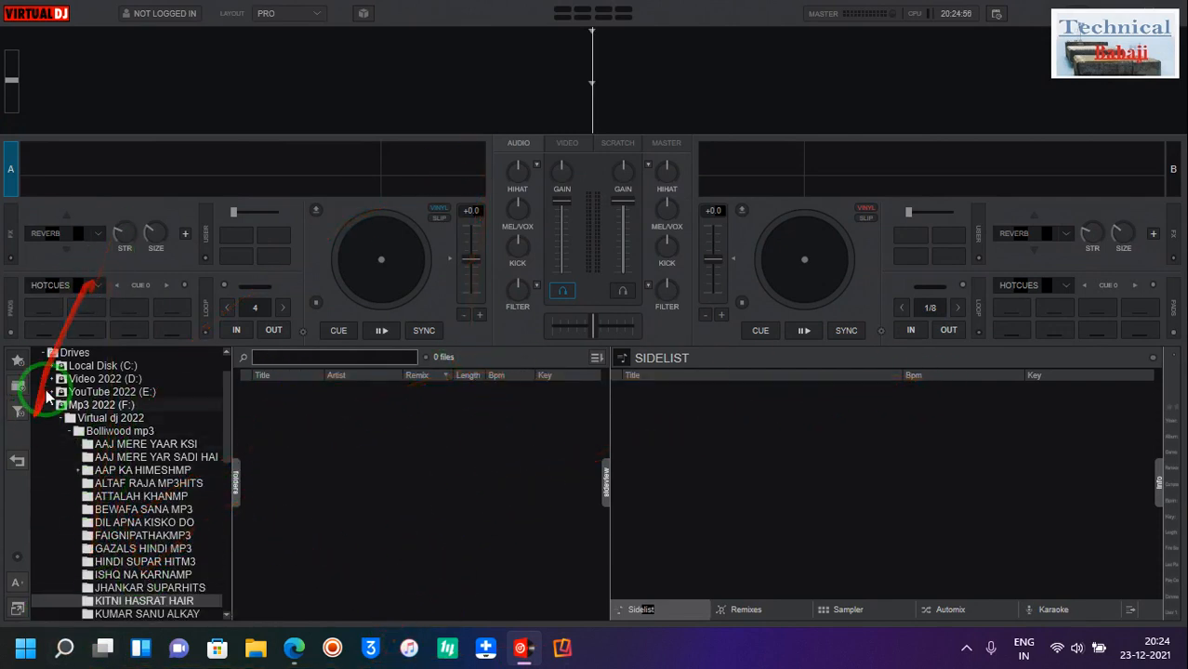
{"action": "left_click", "coordinate": [79, 366]}
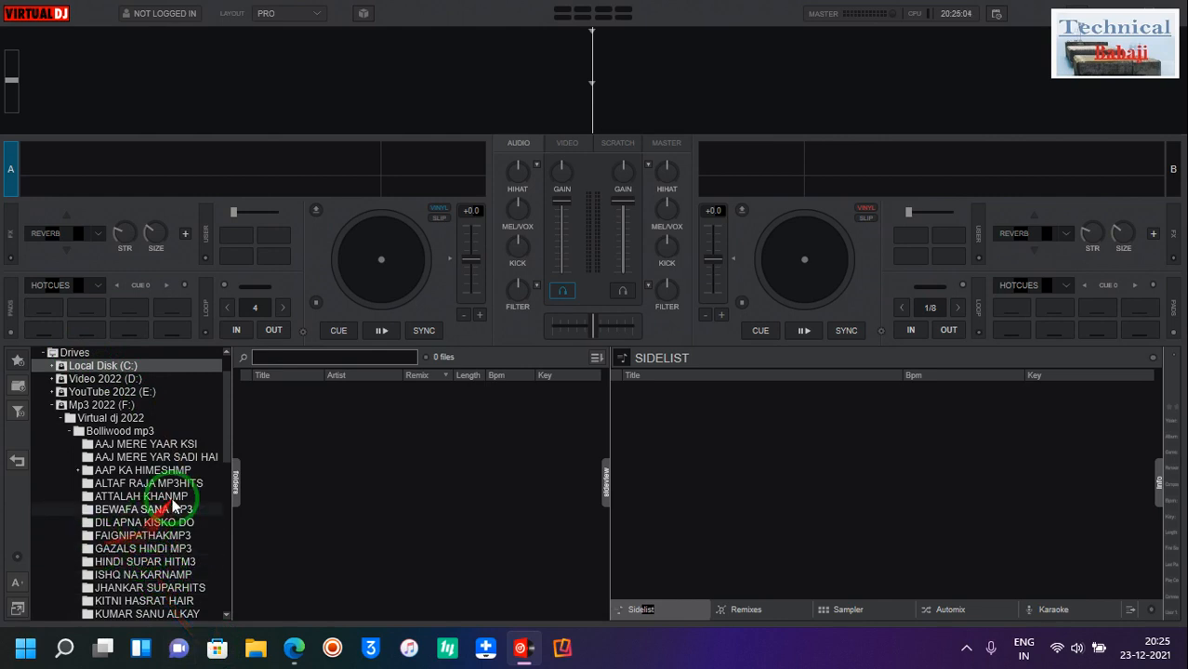
{"action": "left_click", "coordinate": [161, 601]}
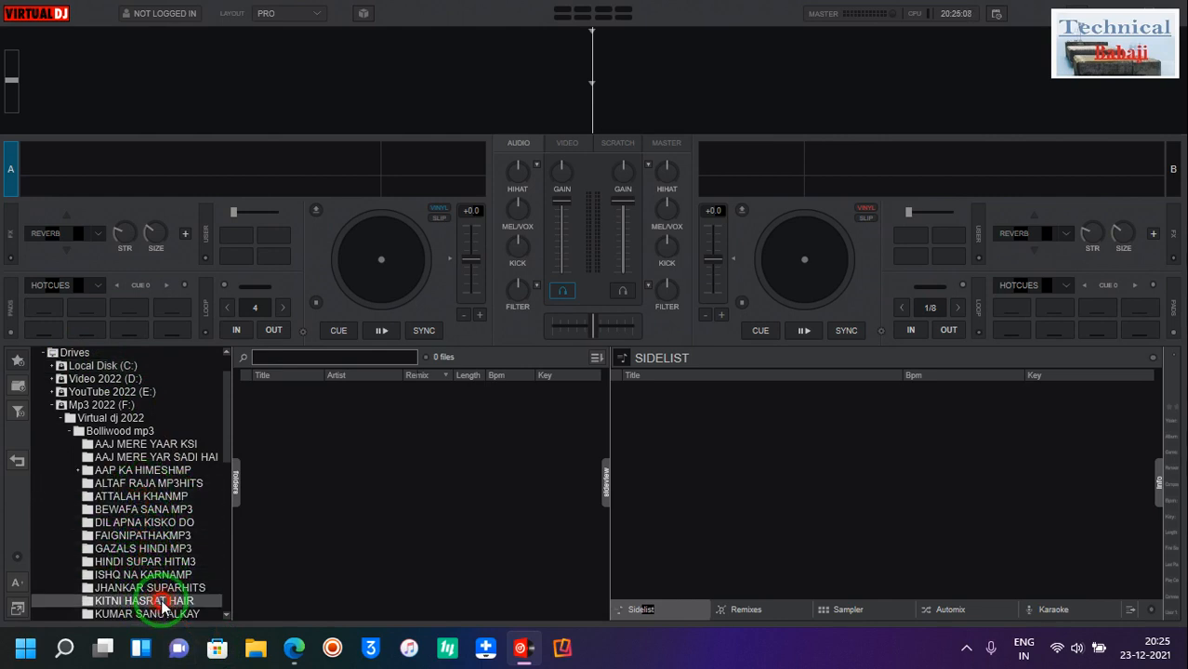
{"action": "right_click", "coordinate": [161, 600]}
{"action": "left_click", "coordinate": [132, 598]}
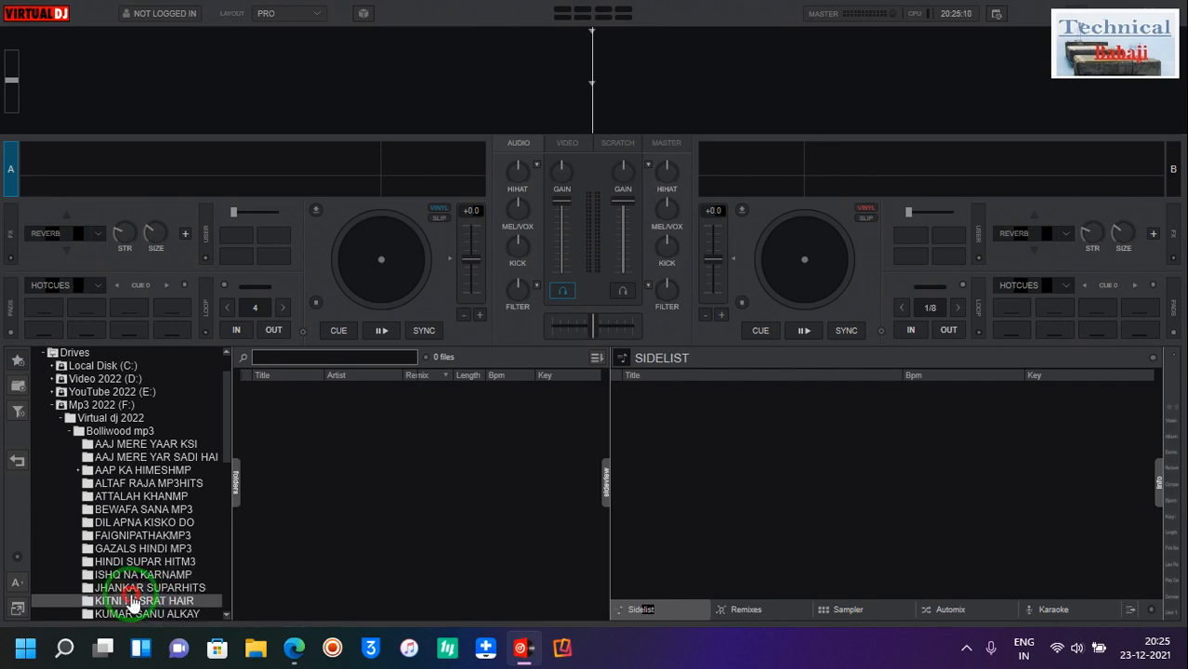
Collapse and reopen the Local Music tree, and expand its Desktop and This PC branches.
{"action": "left_click", "coordinate": [42, 353]}
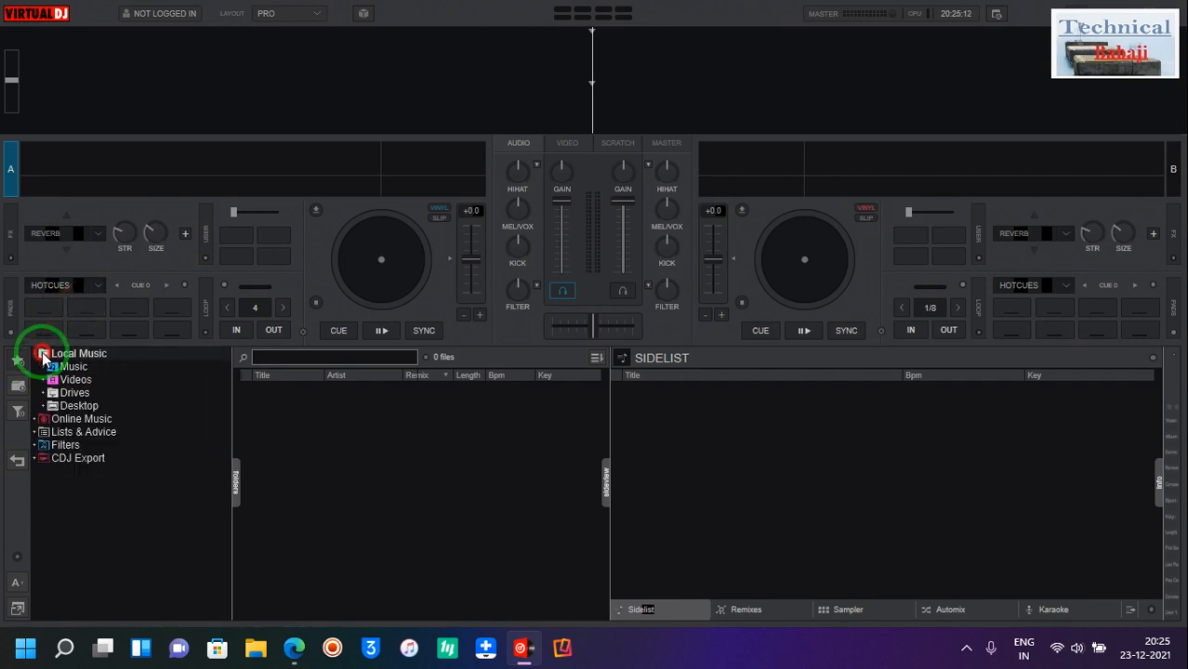
{"action": "double_click", "coordinate": [76, 354]}
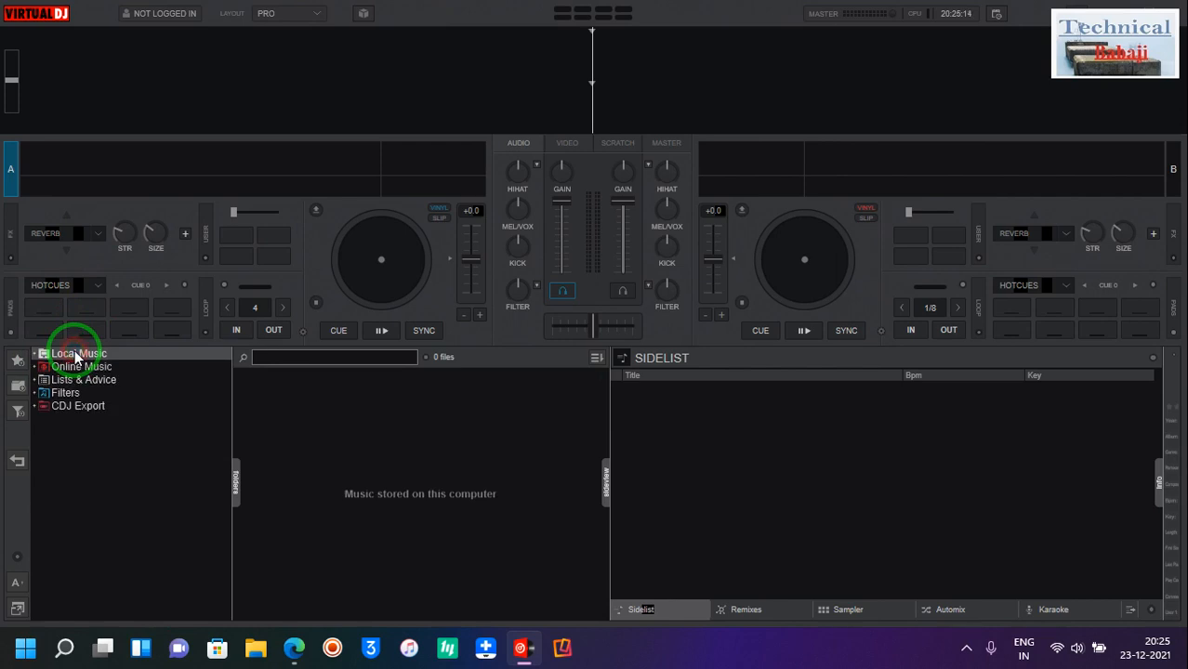
{"action": "double_click", "coordinate": [76, 353]}
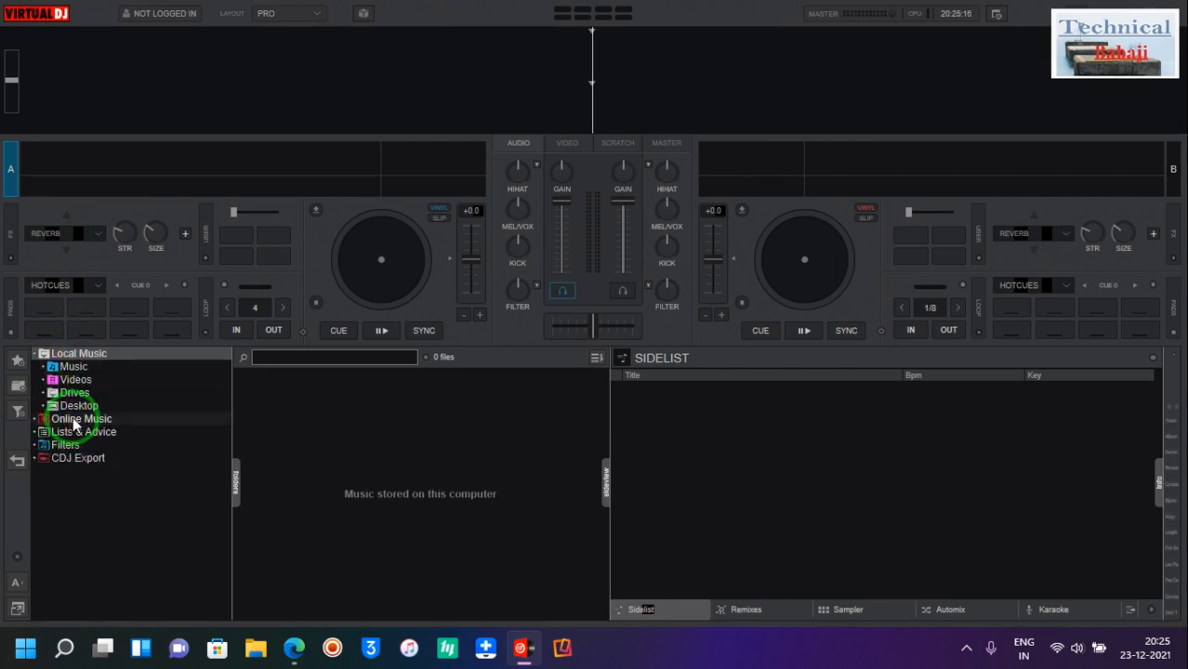
{"action": "double_click", "coordinate": [79, 407]}
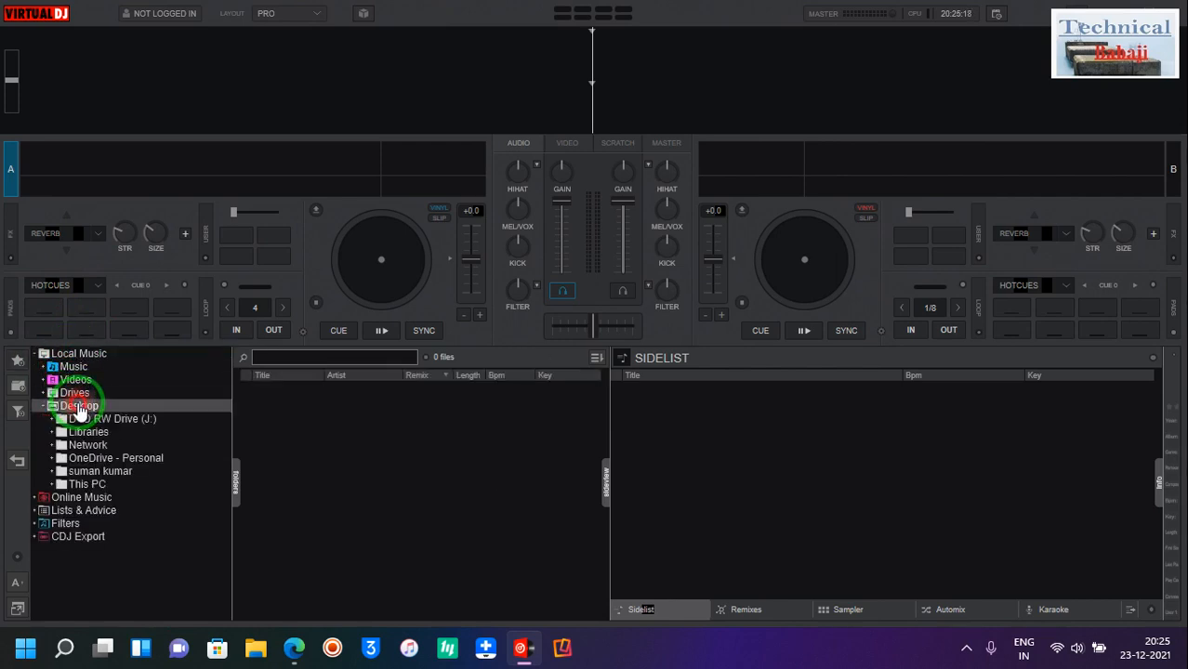
{"action": "left_click", "coordinate": [103, 485]}
{"action": "left_click", "coordinate": [103, 485]}
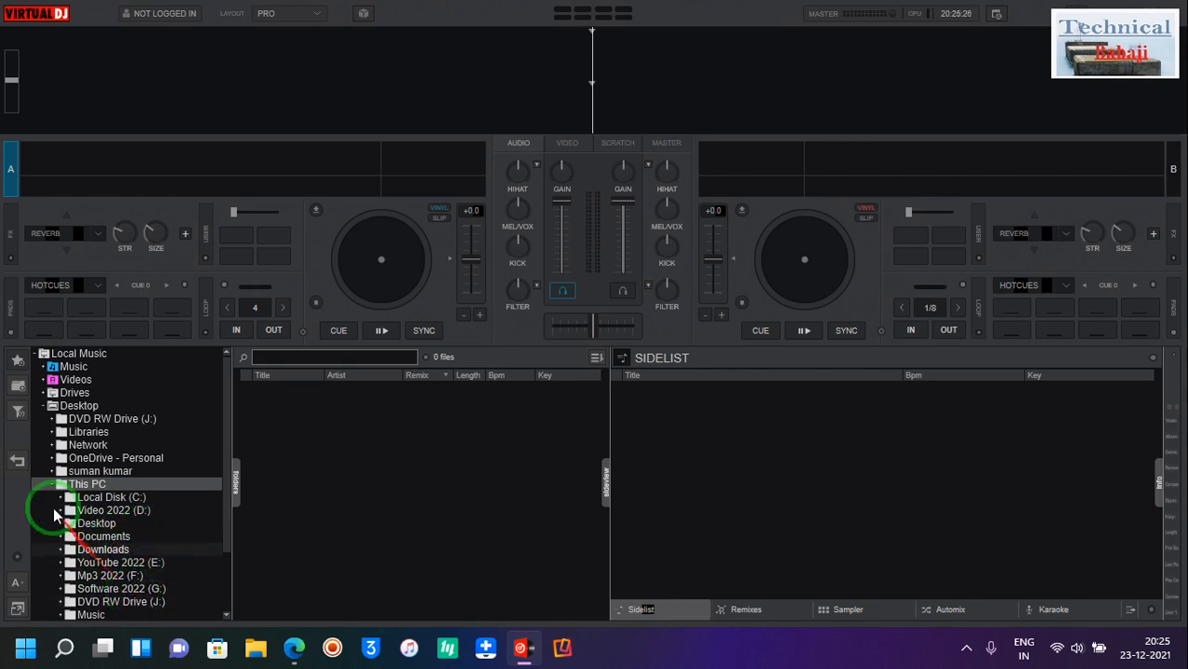
Expand the Mp3 2022 (F:) drive under This PC down to the Bolliwood mp3 folder inside Virtual dj 2022.
{"action": "double_click", "coordinate": [127, 578]}
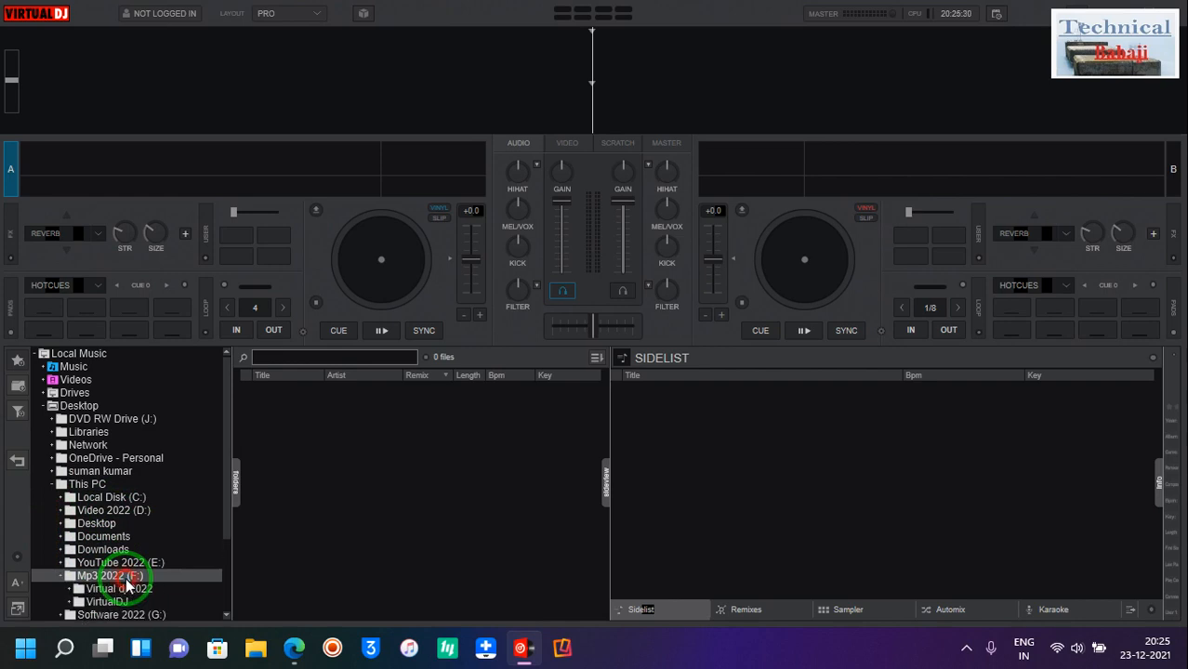
{"action": "double_click", "coordinate": [121, 589]}
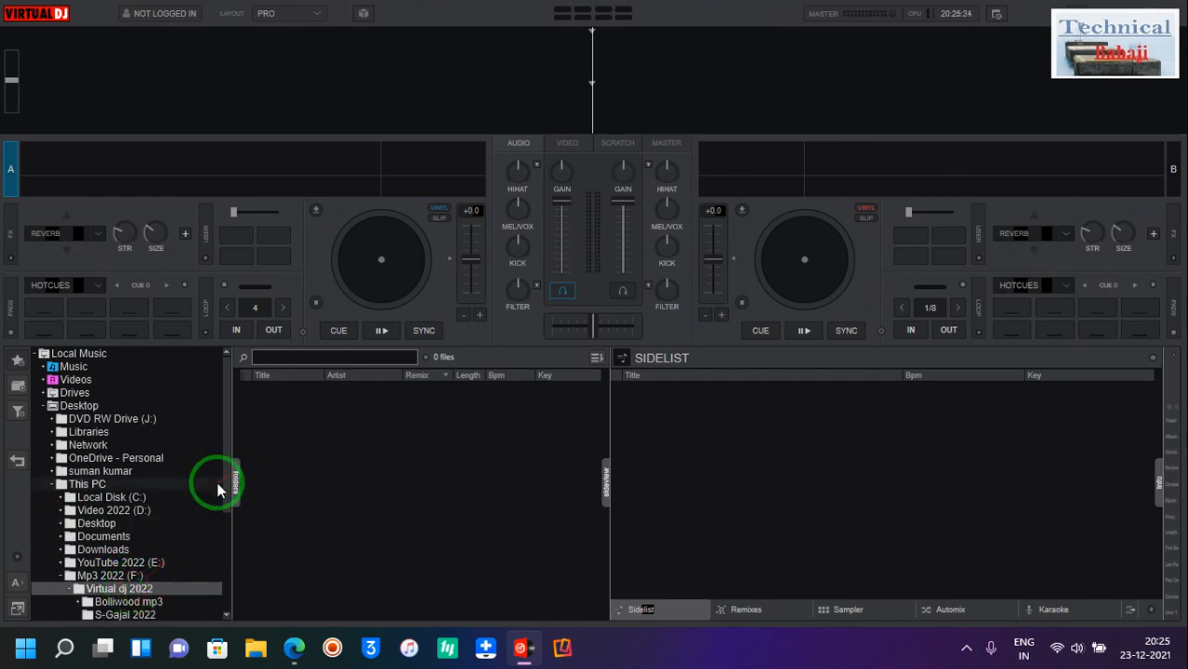
{"action": "scroll", "coordinate": [217, 488], "scroll_direction": "down", "scroll_amount": 3}
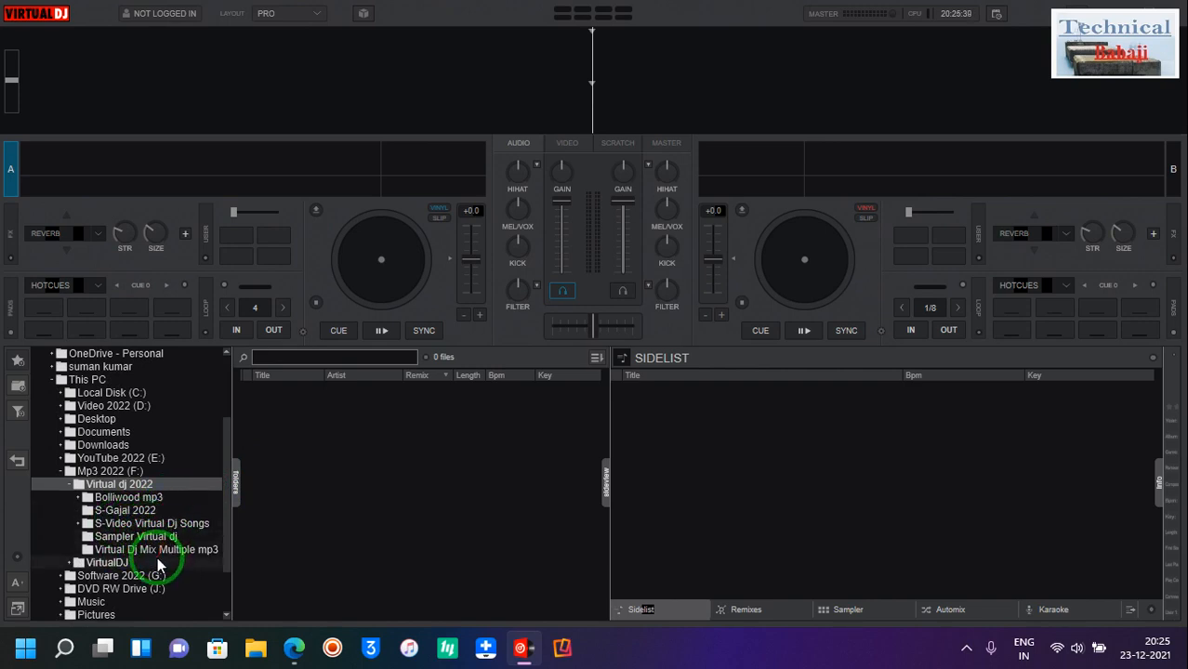
{"action": "left_click", "coordinate": [142, 501]}
{"action": "left_click", "coordinate": [142, 500]}
{"action": "scroll", "coordinate": [142, 508], "scroll_direction": "down", "scroll_amount": 2}
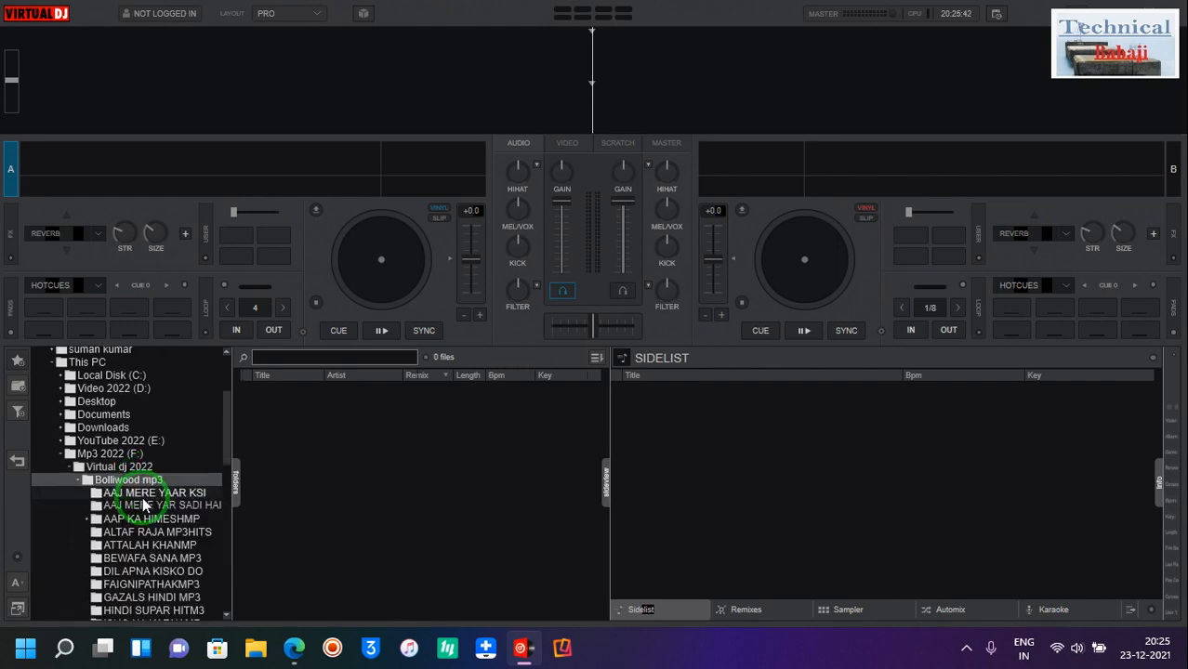
{"action": "scroll", "coordinate": [142, 510], "scroll_direction": "down", "scroll_amount": 1}
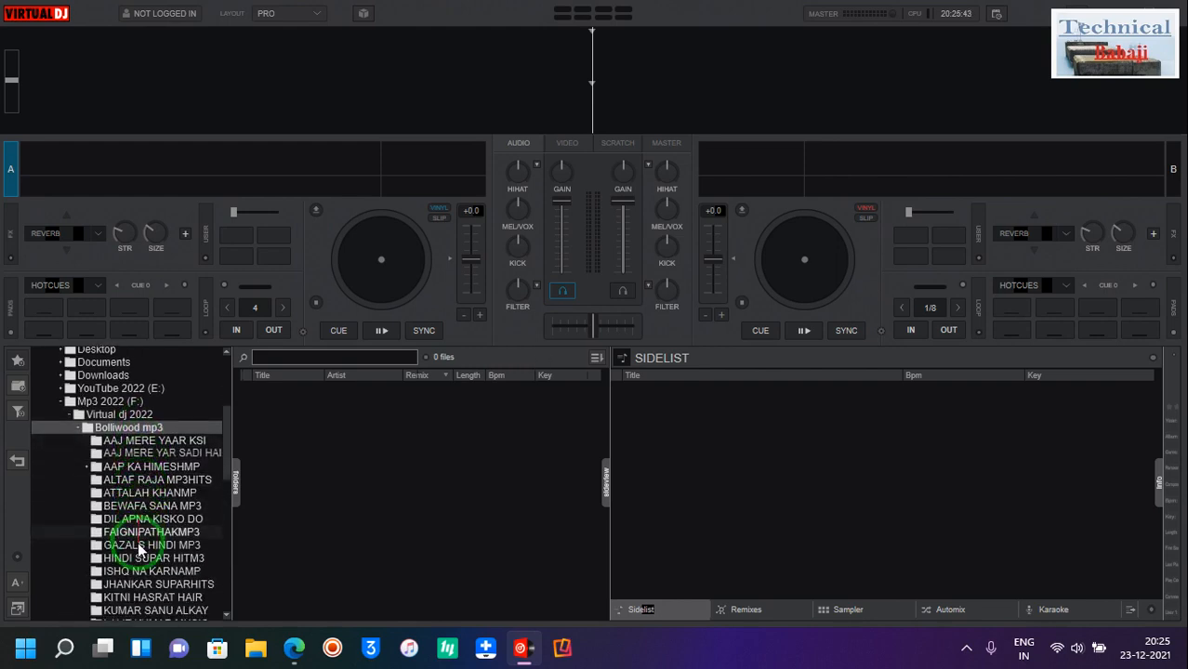
Open the ISHQ NA KARNAMP folder in Bolliwood mp3 and add all its songs to the sidelist.
{"action": "left_click", "coordinate": [149, 599]}
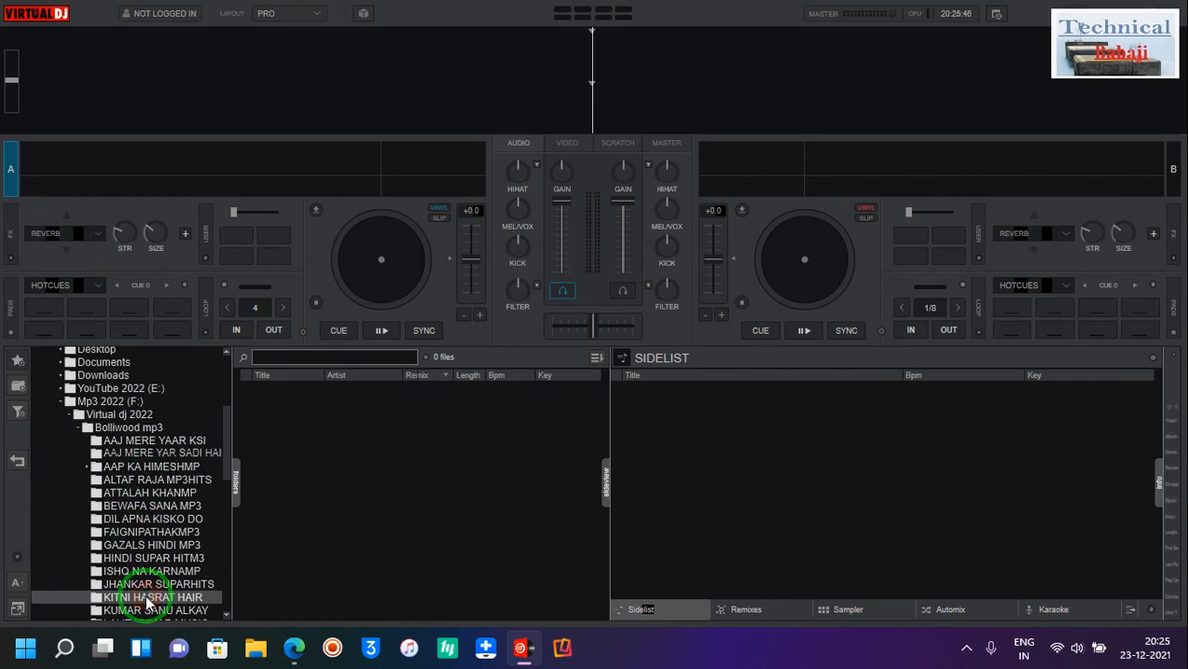
{"action": "right_click", "coordinate": [146, 605]}
{"action": "left_click", "coordinate": [121, 600]}
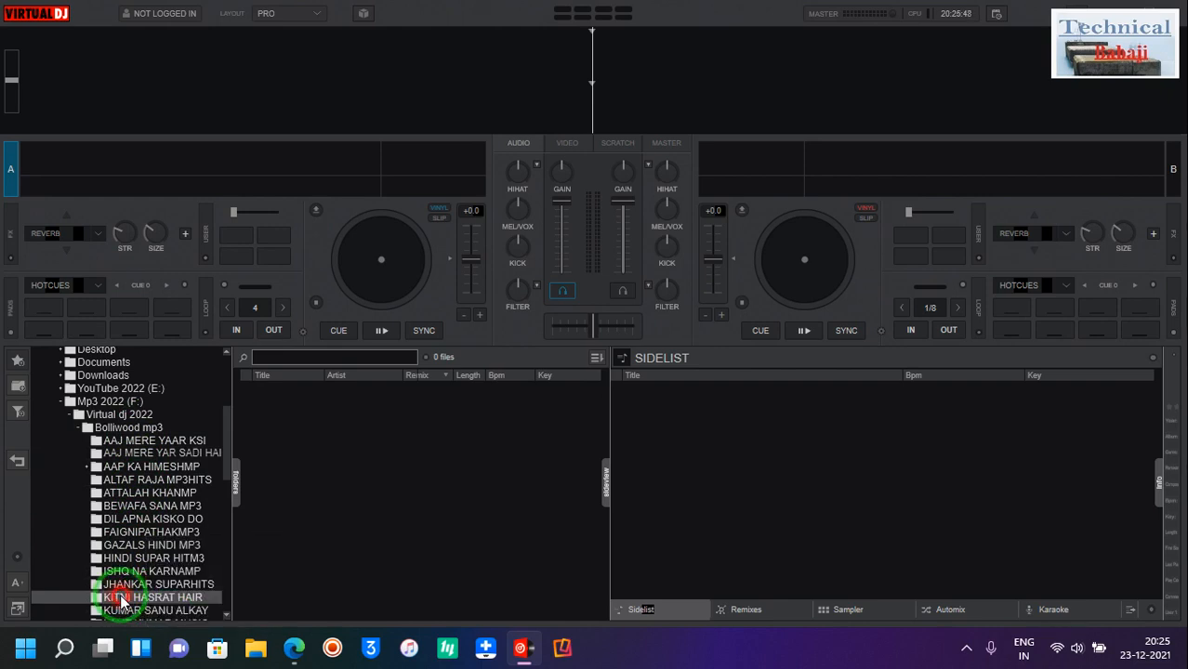
{"action": "left_click", "coordinate": [140, 572]}
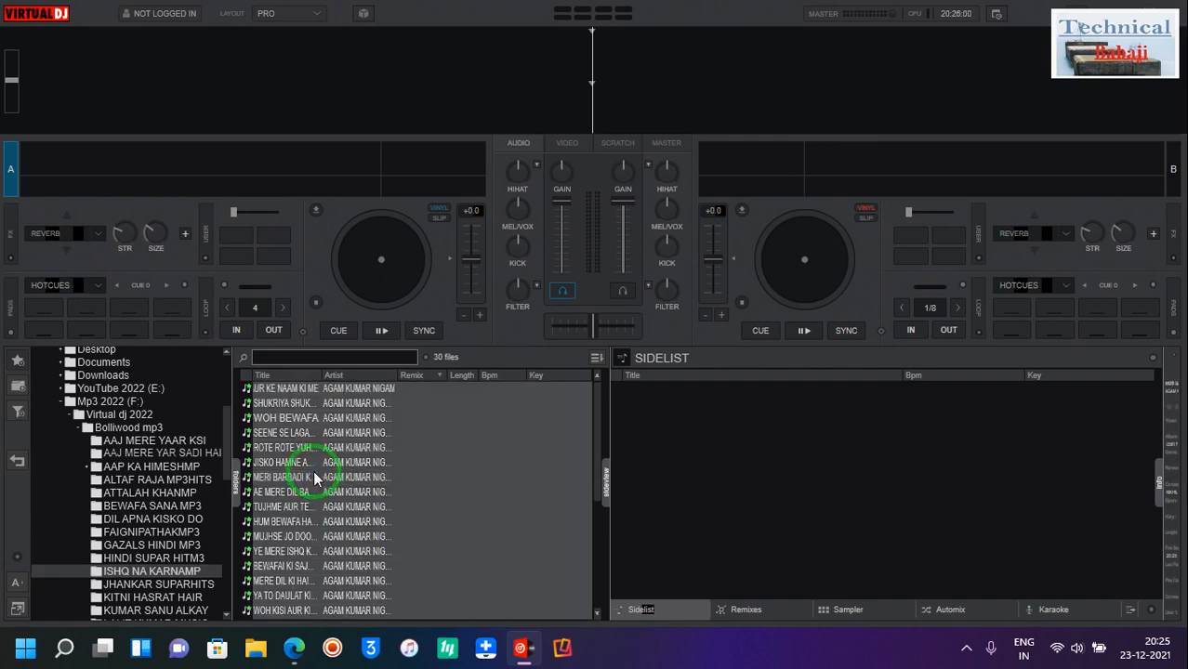
{"action": "left_click_drag", "start_coordinate": [314, 478], "coordinate": [768, 475]}
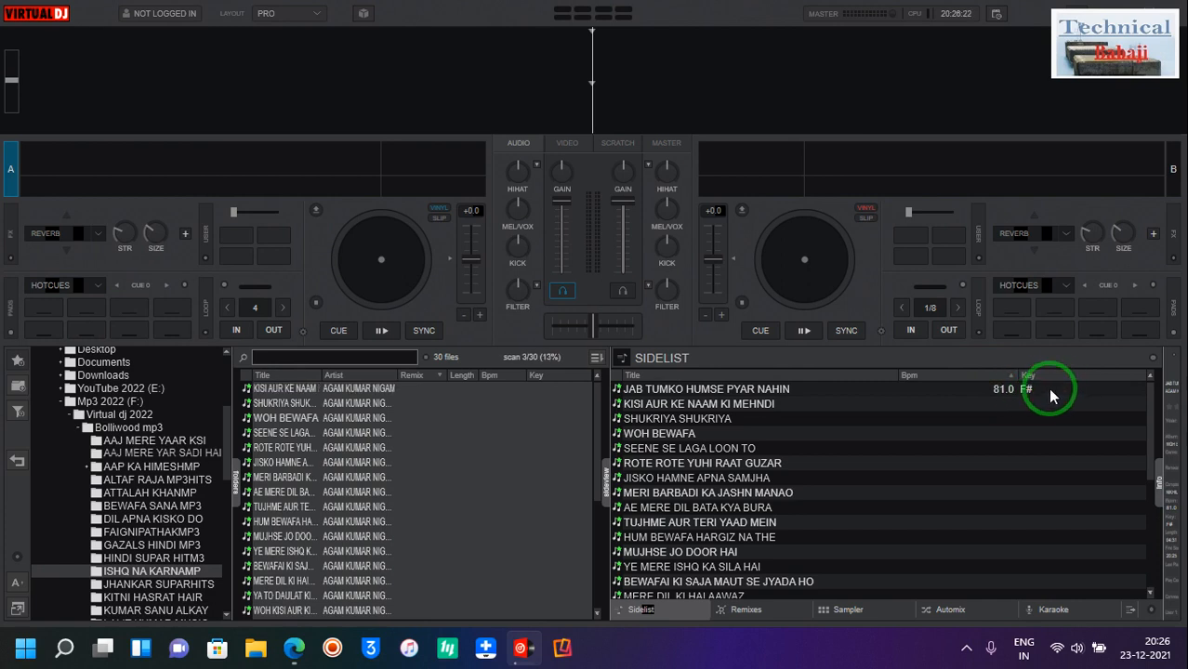
Sort the sidelist songs by key in descending order.
{"action": "left_click", "coordinate": [1135, 374]}
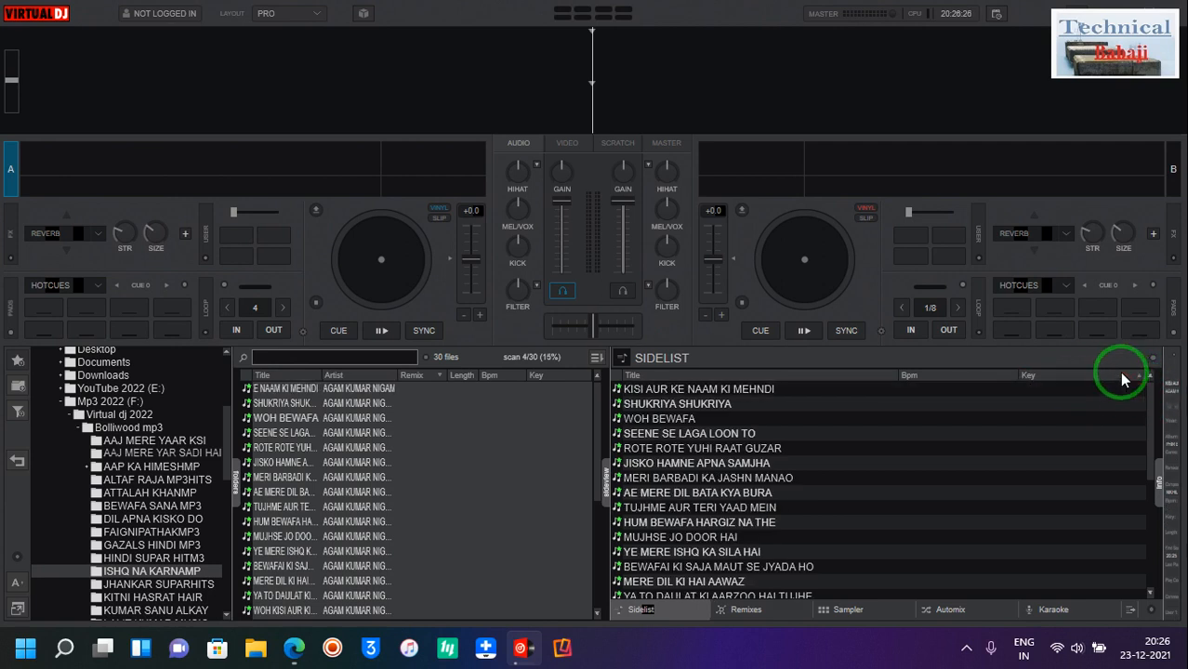
{"action": "left_click", "coordinate": [1123, 375]}
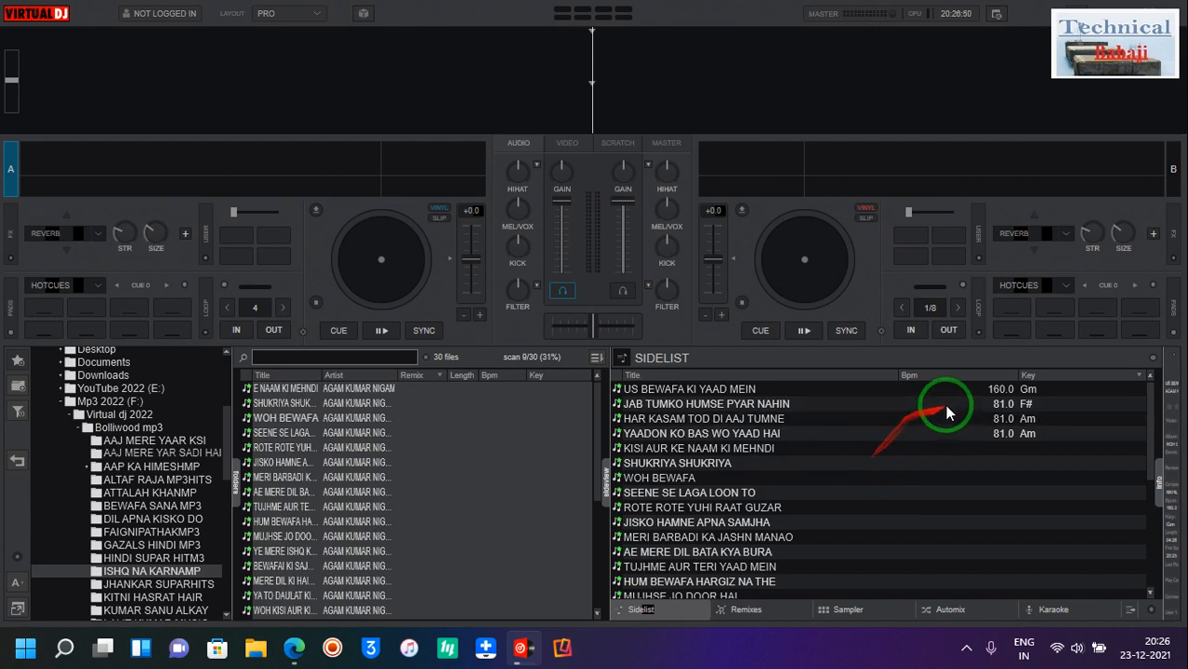
{"action": "left_click", "coordinate": [1072, 377]}
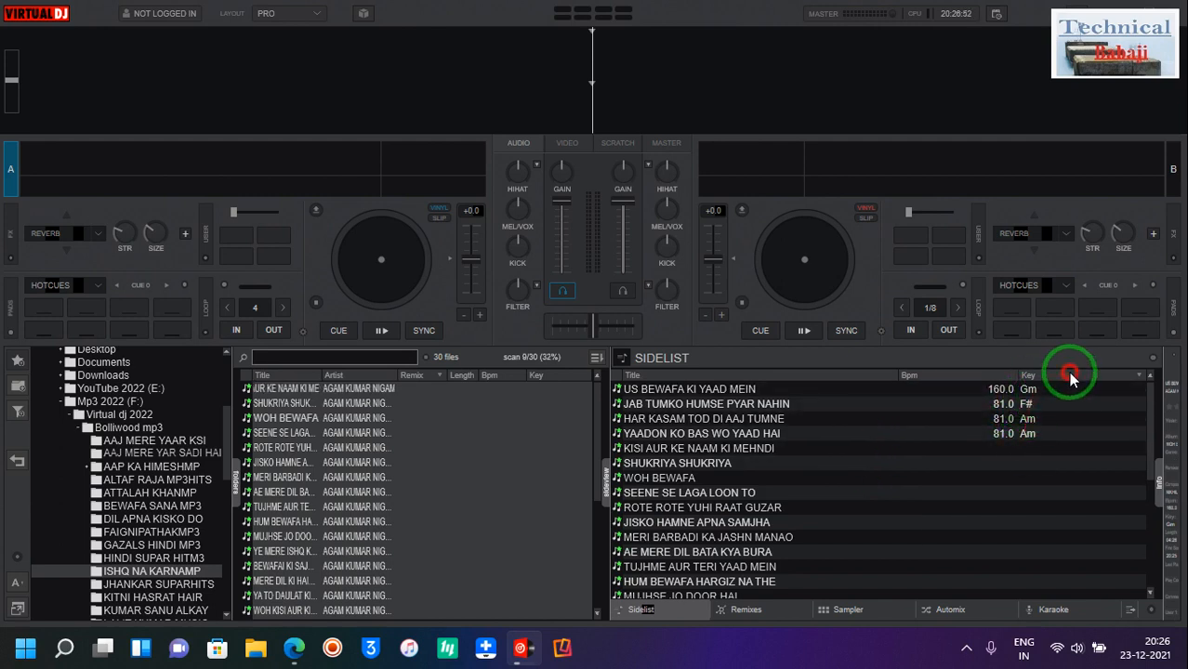
{"action": "left_click", "coordinate": [1069, 375]}
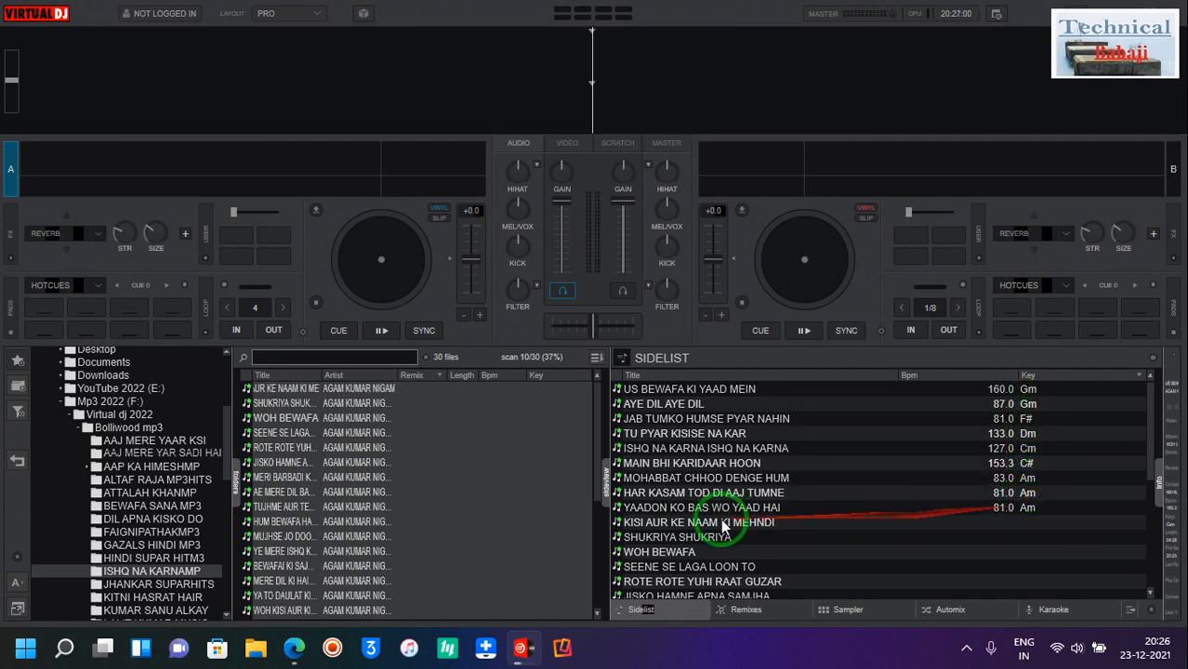
Load MOHABBAT CHHOD DENGE HUM on deck A and YAADON KO BAS WO YAAD HAI on deck B from the sidelist.
{"action": "double_click", "coordinate": [863, 479]}
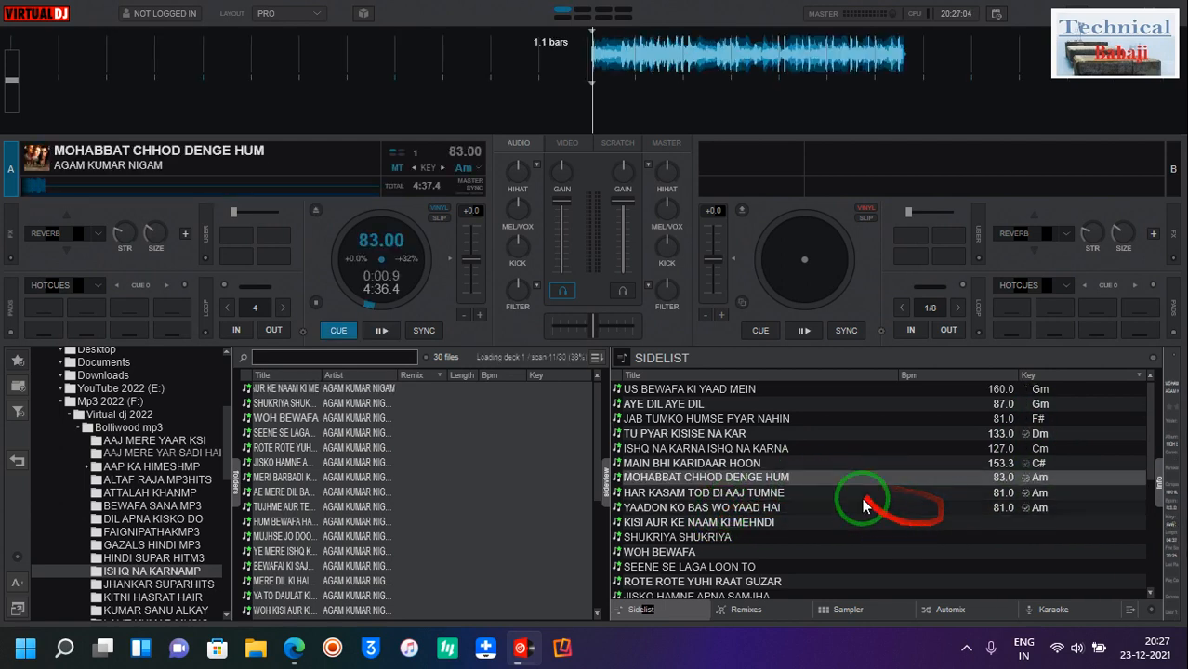
{"action": "double_click", "coordinate": [800, 493]}
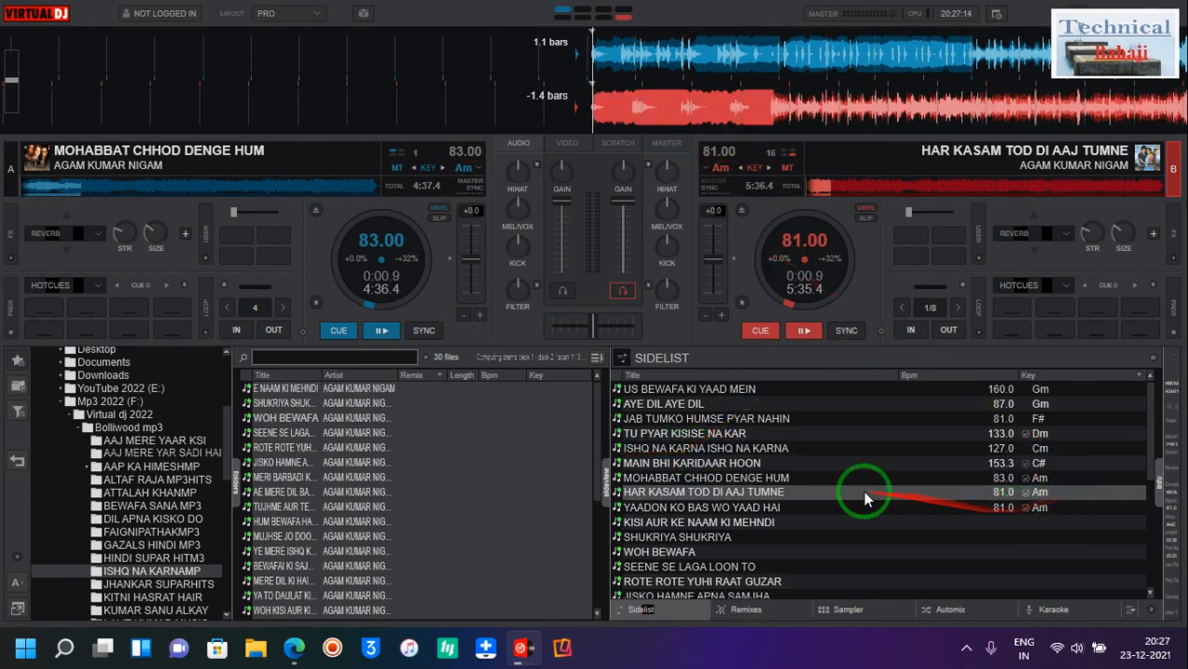
{"action": "double_click", "coordinate": [832, 508]}
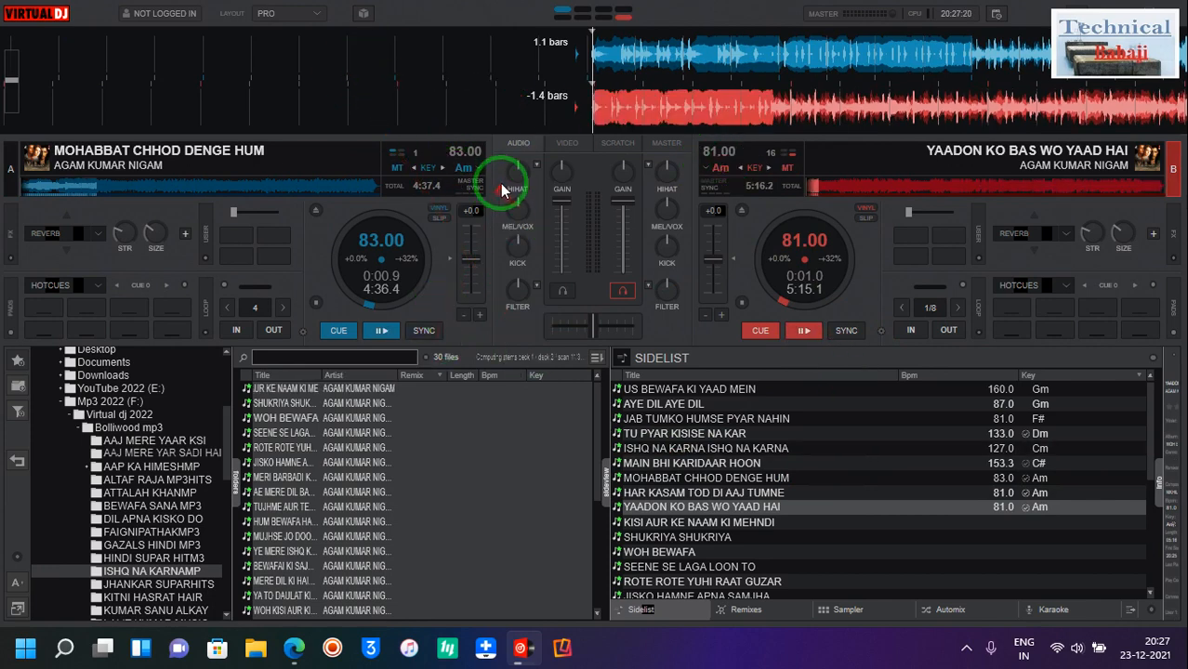
Raise the HIHAT and GAIN levels in the mixer for both decks.
{"action": "left_click_drag", "start_coordinate": [517, 174], "coordinate": [536, 169]}
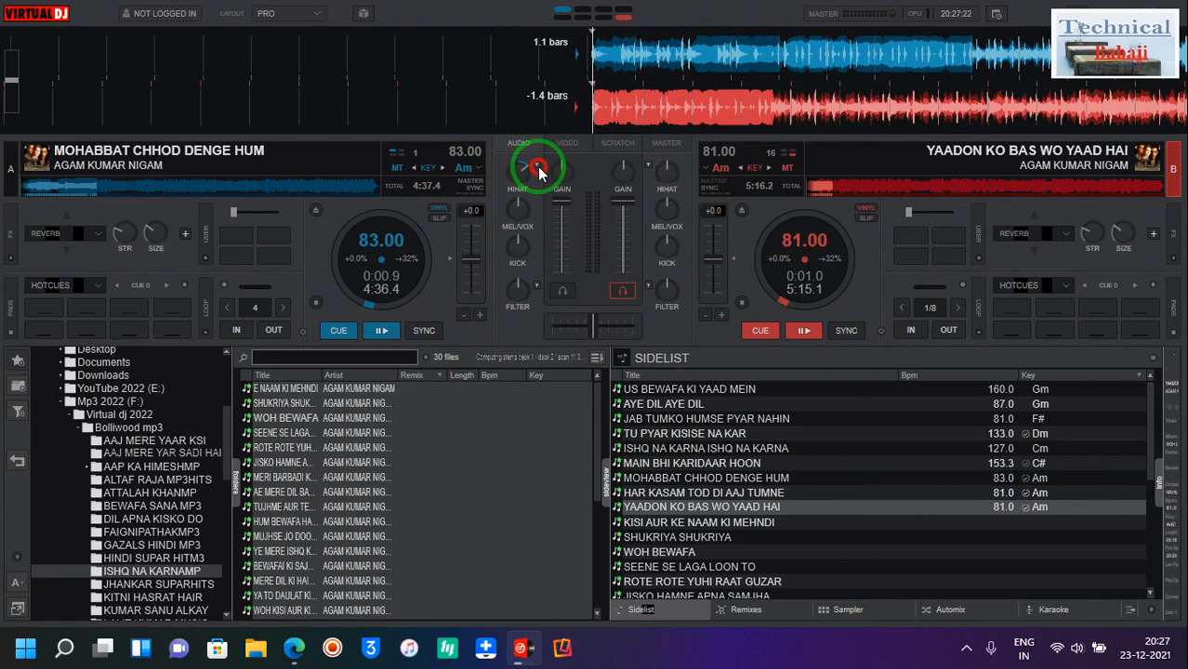
{"action": "left_click_drag", "start_coordinate": [663, 164], "coordinate": [640, 170]}
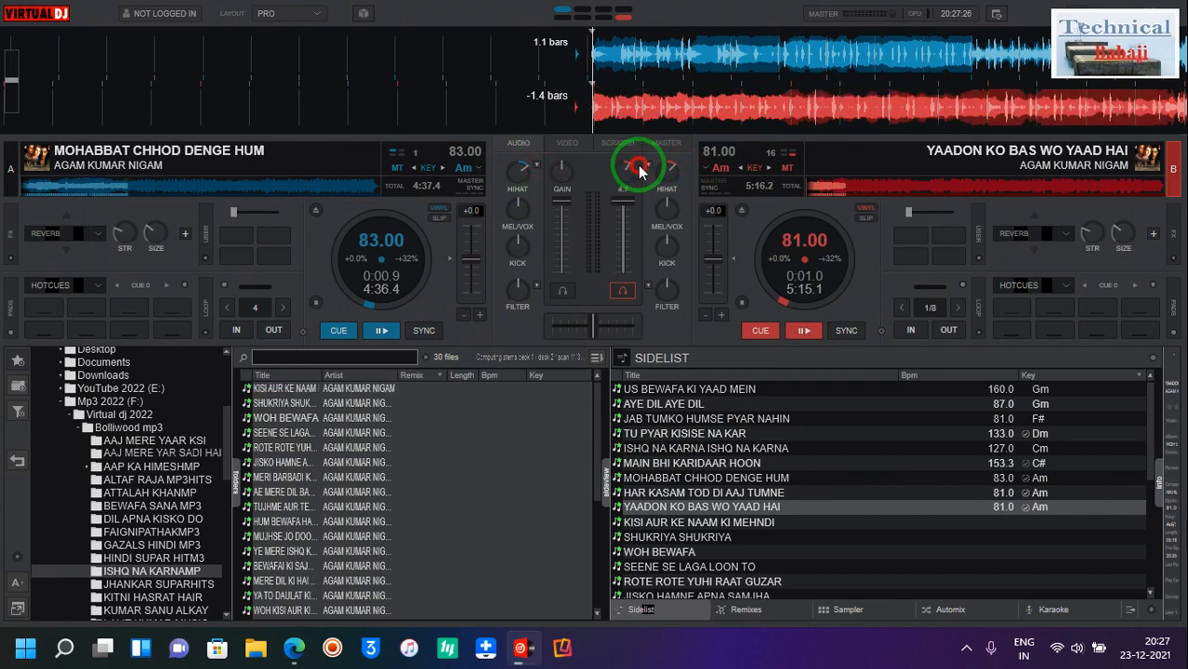
{"action": "left_click_drag", "start_coordinate": [565, 165], "coordinate": [583, 167]}
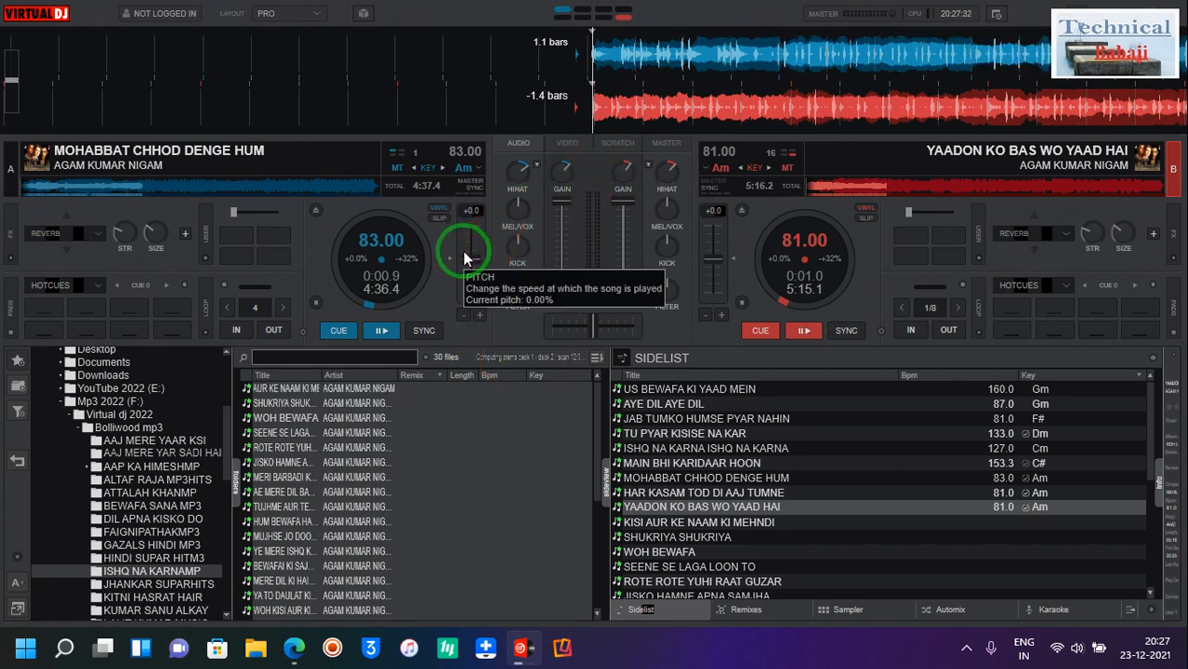
Lower the pitch to -4.0 on both decks and enable the Reverb effect on each.
{"action": "scroll", "coordinate": [468, 257], "scroll_direction": "down", "scroll_amount": 1}
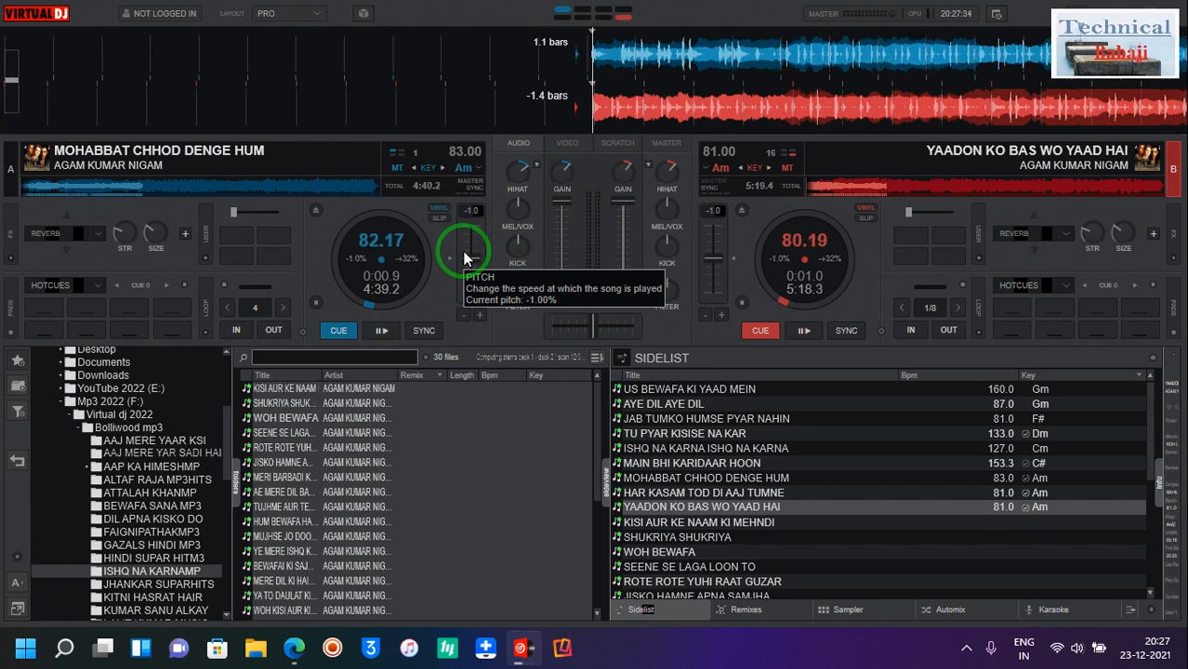
{"action": "scroll", "coordinate": [467, 257], "scroll_direction": "down", "scroll_amount": 1}
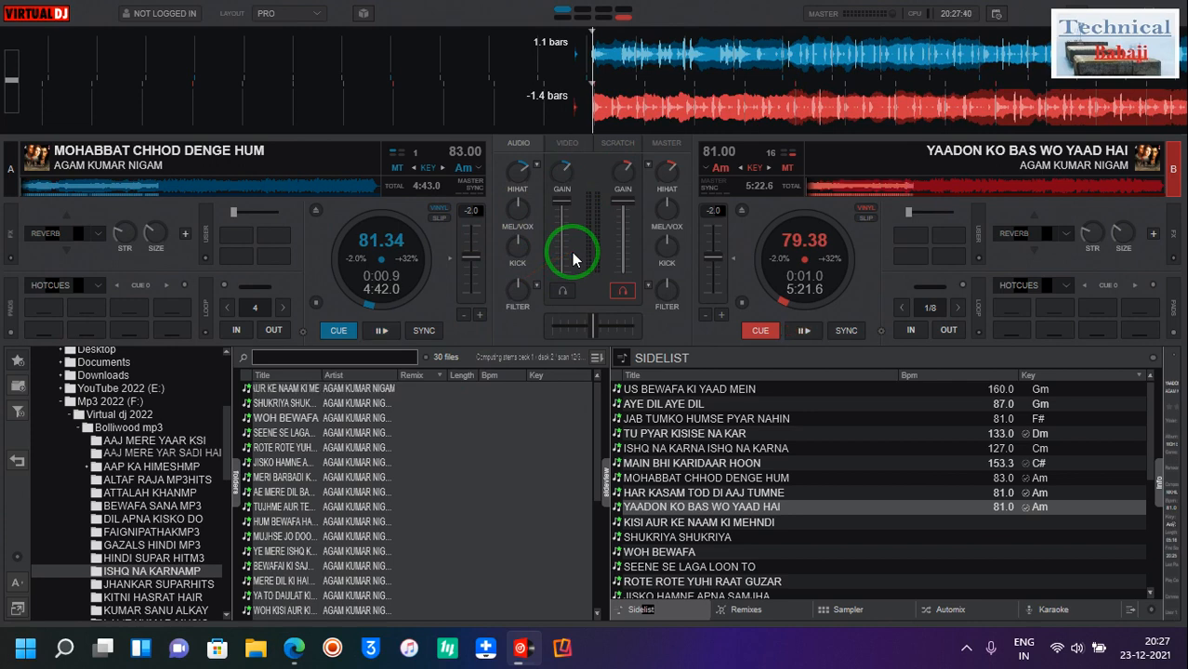
{"action": "key", "text": "minus"}
{"action": "key", "text": "minus"}
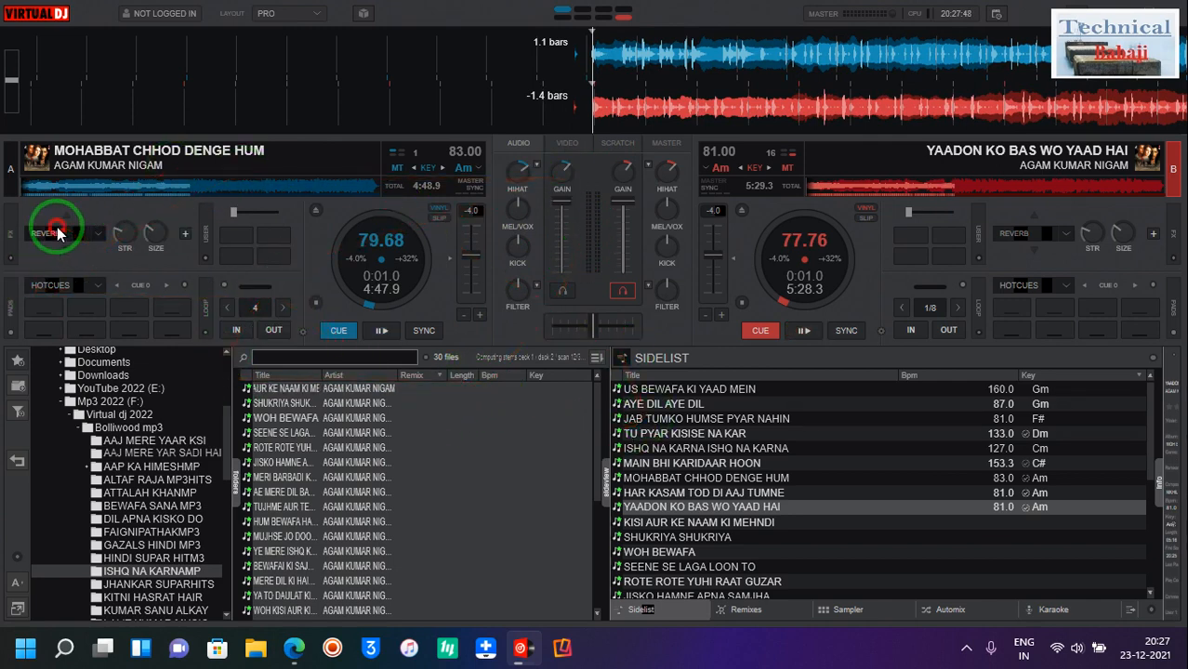
{"action": "left_click", "coordinate": [1017, 234]}
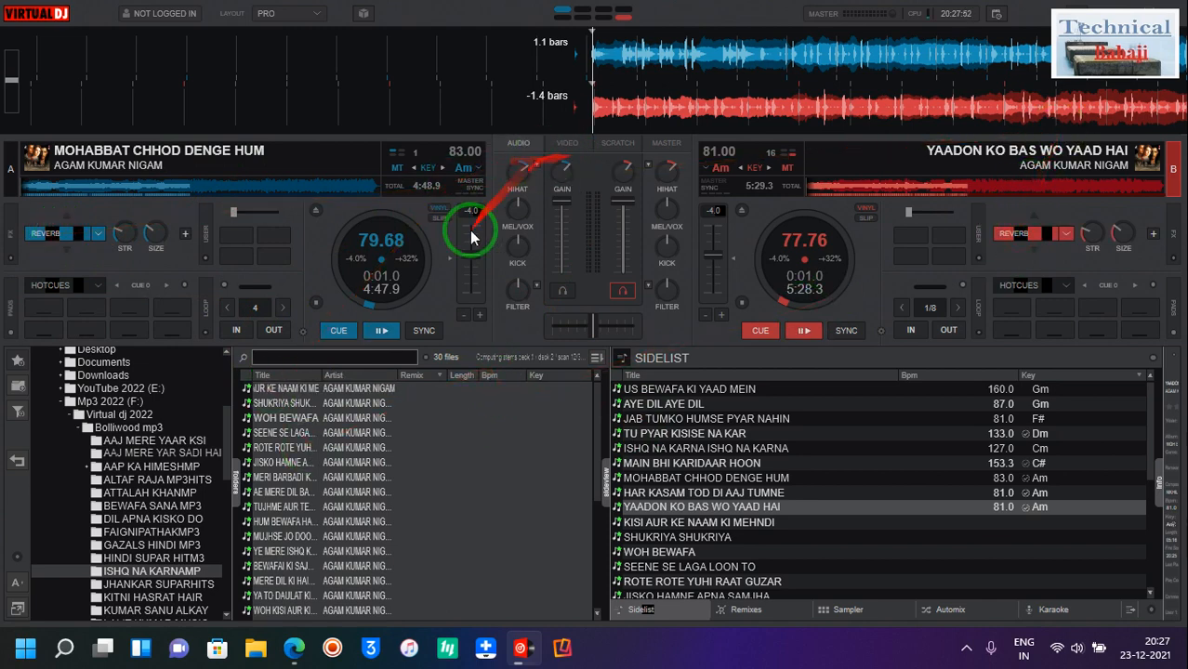
Move the crossfader fully to deck B and advance deck A's track to about 0:31.8.
{"action": "left_click_drag", "start_coordinate": [589, 327], "coordinate": [756, 314]}
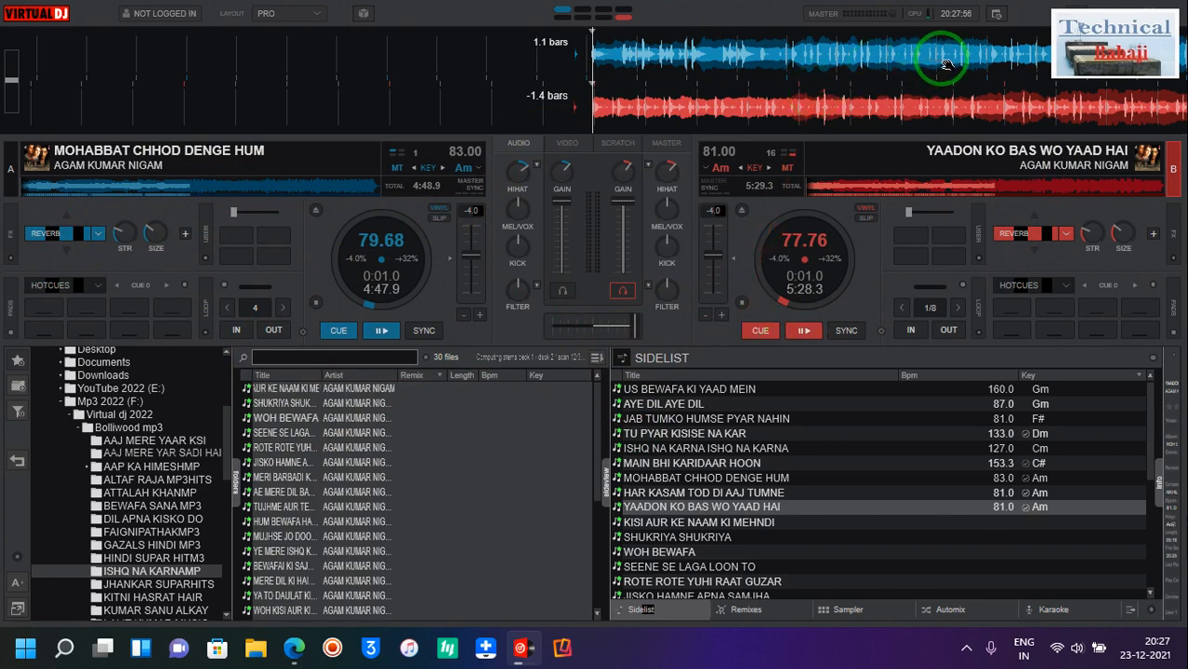
{"action": "left_click_drag", "start_coordinate": [937, 42], "coordinate": [398, 239]}
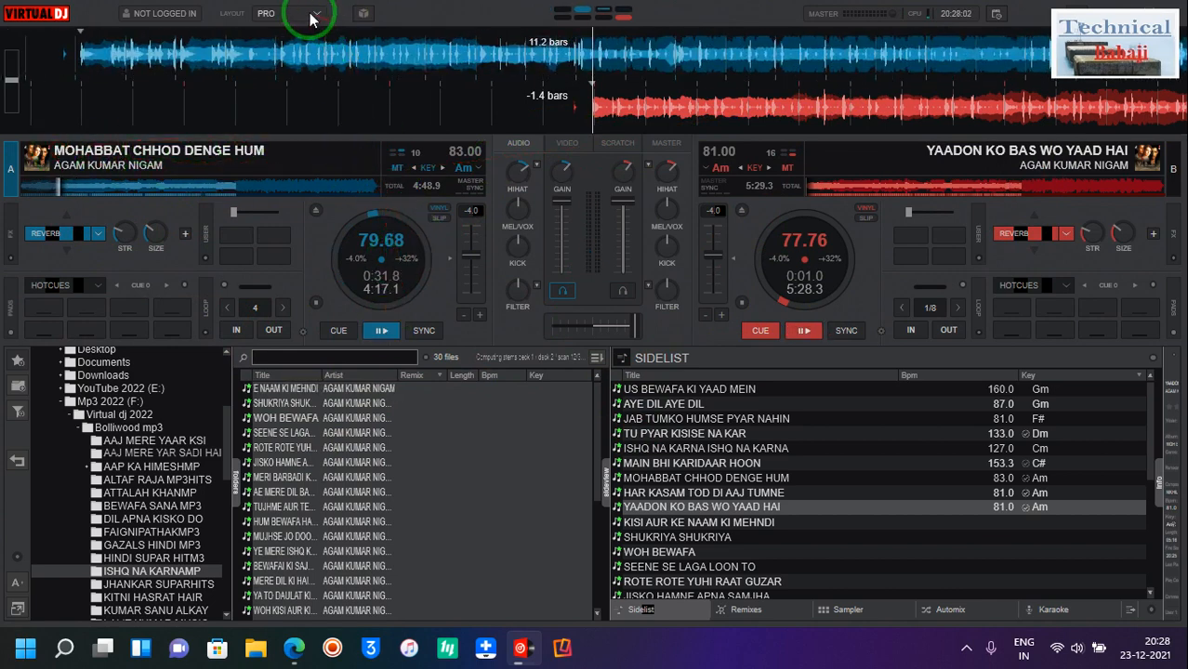
{"action": "left_click", "coordinate": [314, 17]}
{"action": "left_click", "coordinate": [382, 125]}
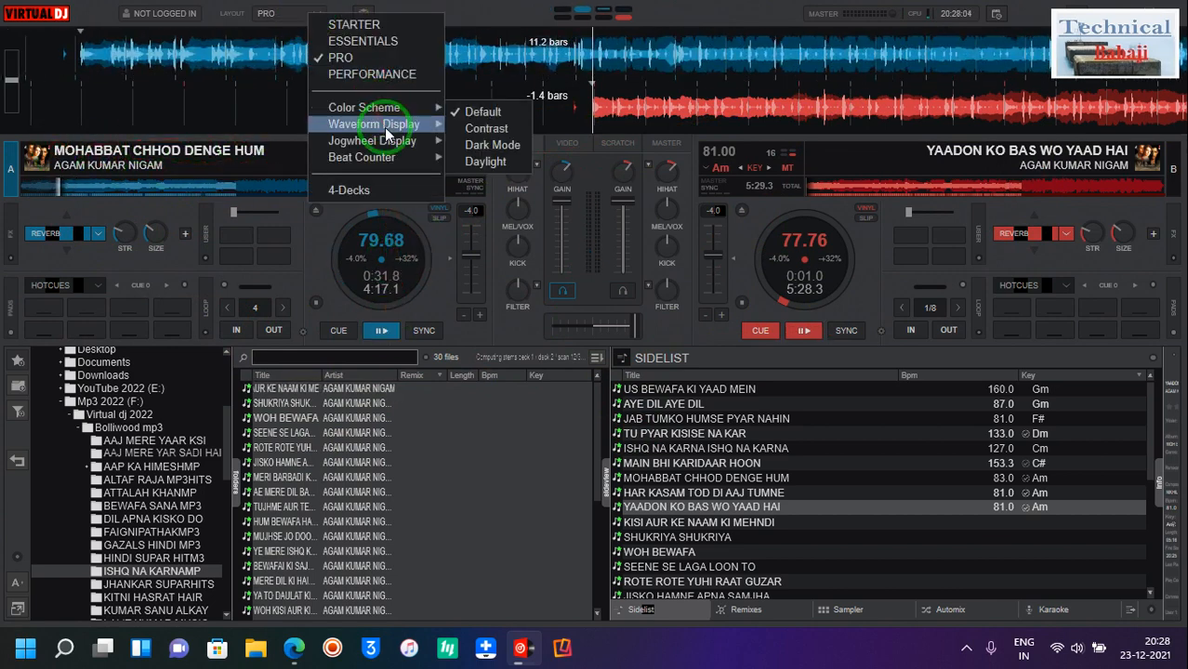
{"action": "mouse_move", "coordinate": [408, 131]}
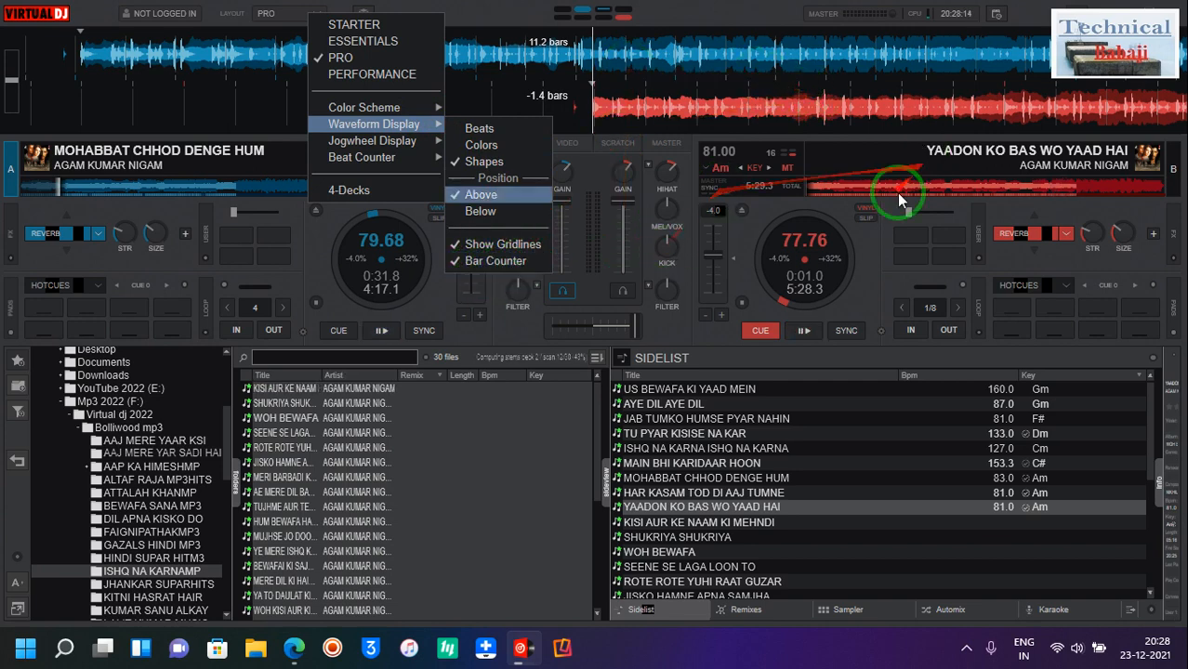
{"action": "left_click", "coordinate": [1101, 264]}
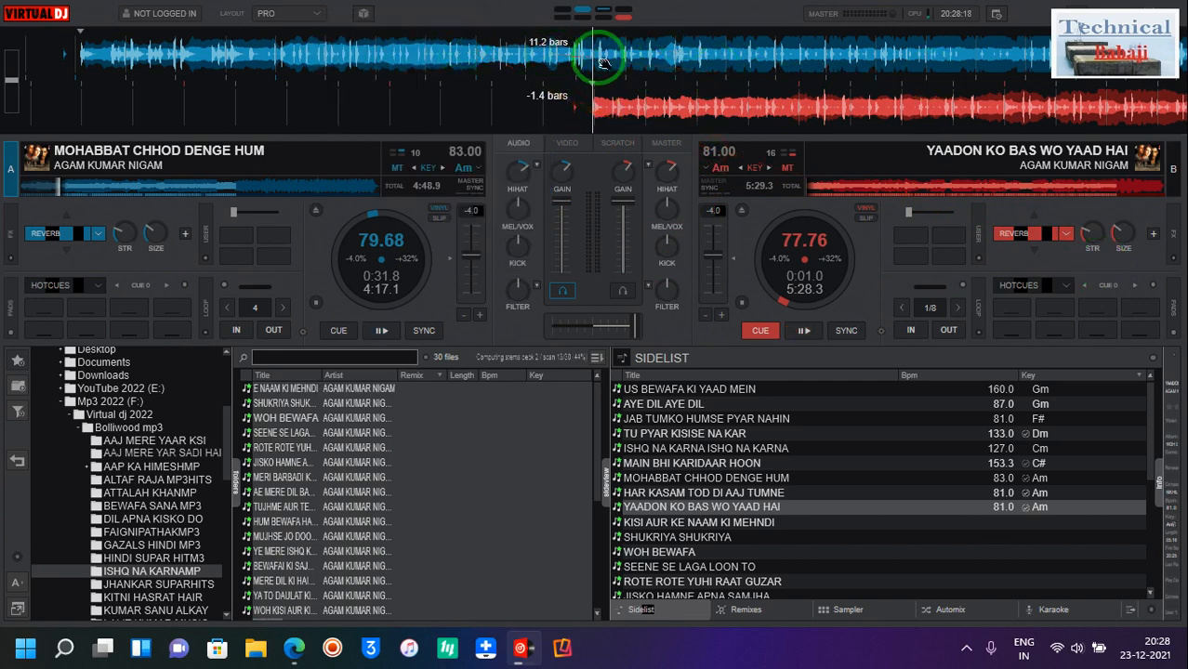
Position deck A's MOHABBAT CHHOD DENGE HUM at about 0:30.8 and set hot cue 1 there.
{"action": "left_click_drag", "start_coordinate": [1085, 70], "coordinate": [604, 92]}
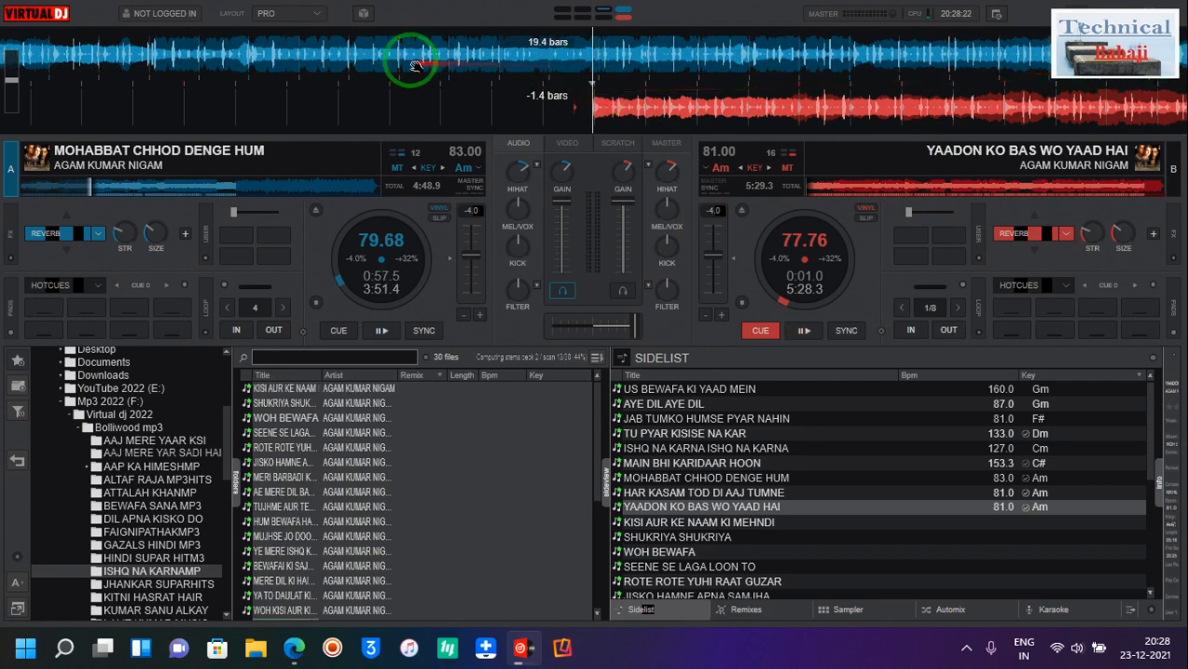
{"action": "left_click_drag", "start_coordinate": [411, 53], "coordinate": [902, 74]}
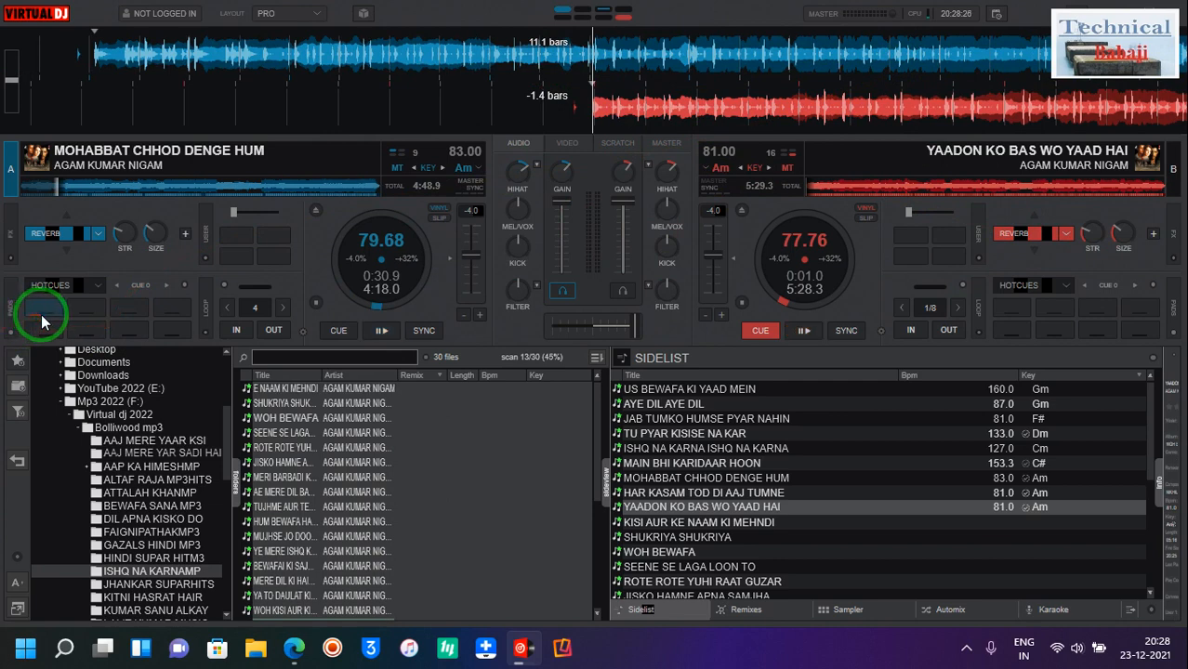
{"action": "left_click_drag", "start_coordinate": [49, 311], "coordinate": [662, 110]}
{"action": "left_click_drag", "start_coordinate": [807, 54], "coordinate": [810, 101]}
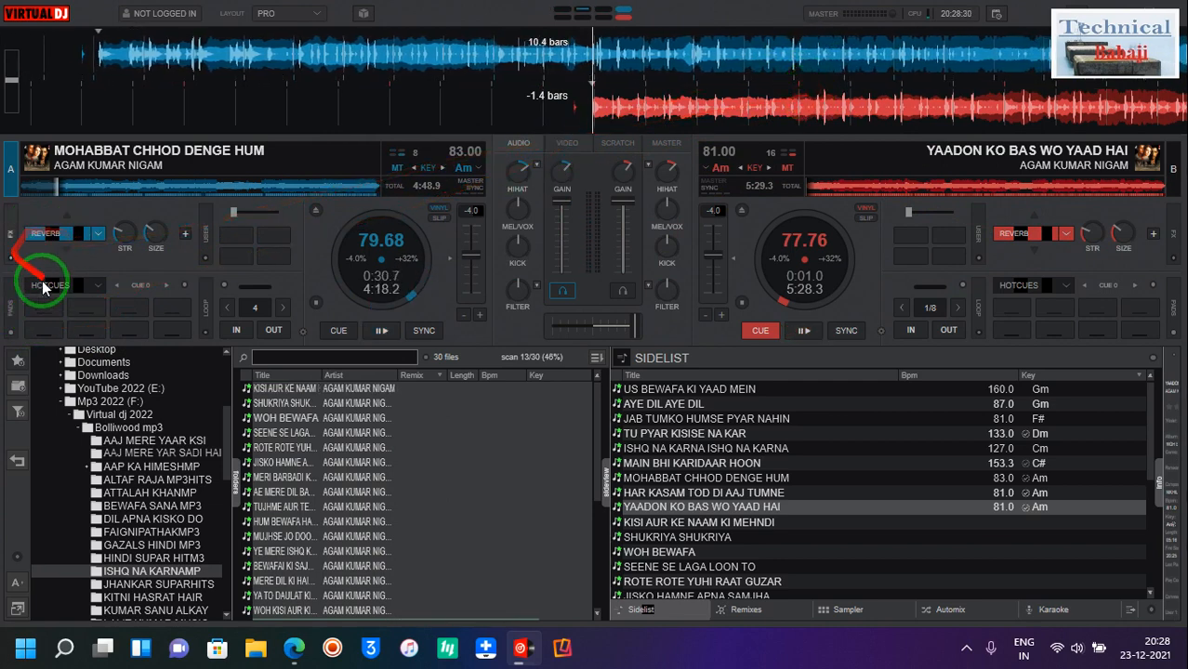
{"action": "left_click", "coordinate": [48, 314]}
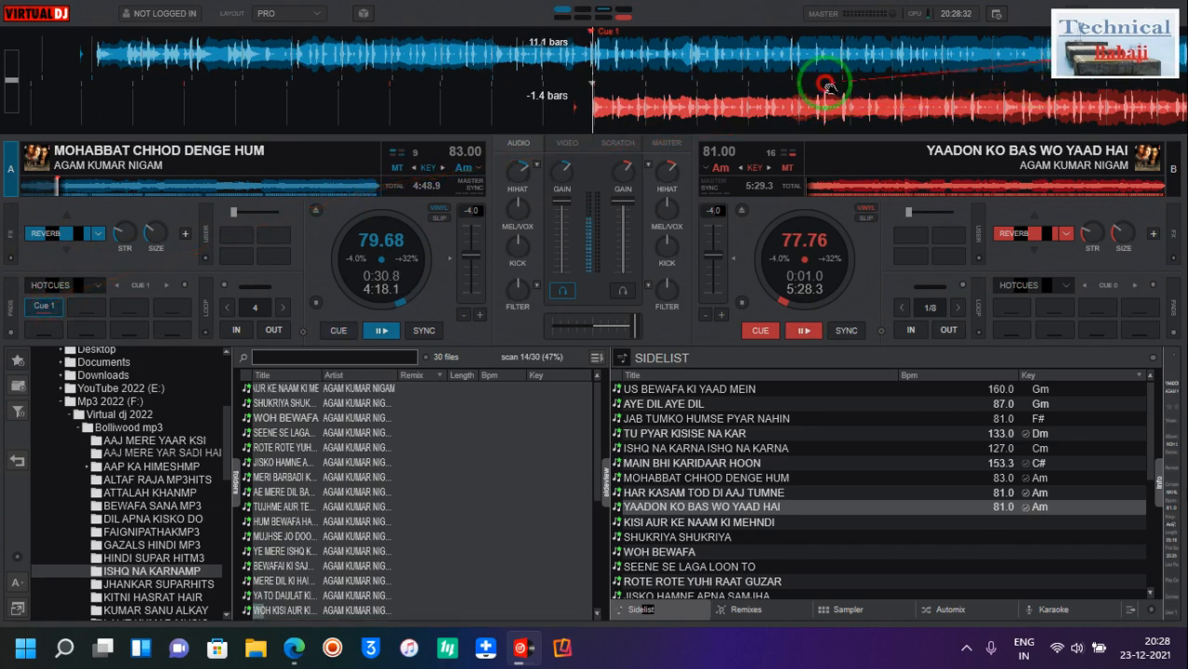
Advance deck A's track to about 1:55.1 and store that point as hot cue 2.
{"action": "left_click_drag", "start_coordinate": [831, 80], "coordinate": [7, 174]}
{"action": "left_click_drag", "start_coordinate": [946, 31], "coordinate": [7, 67]}
{"action": "left_click_drag", "start_coordinate": [445, 37], "coordinate": [920, 117]}
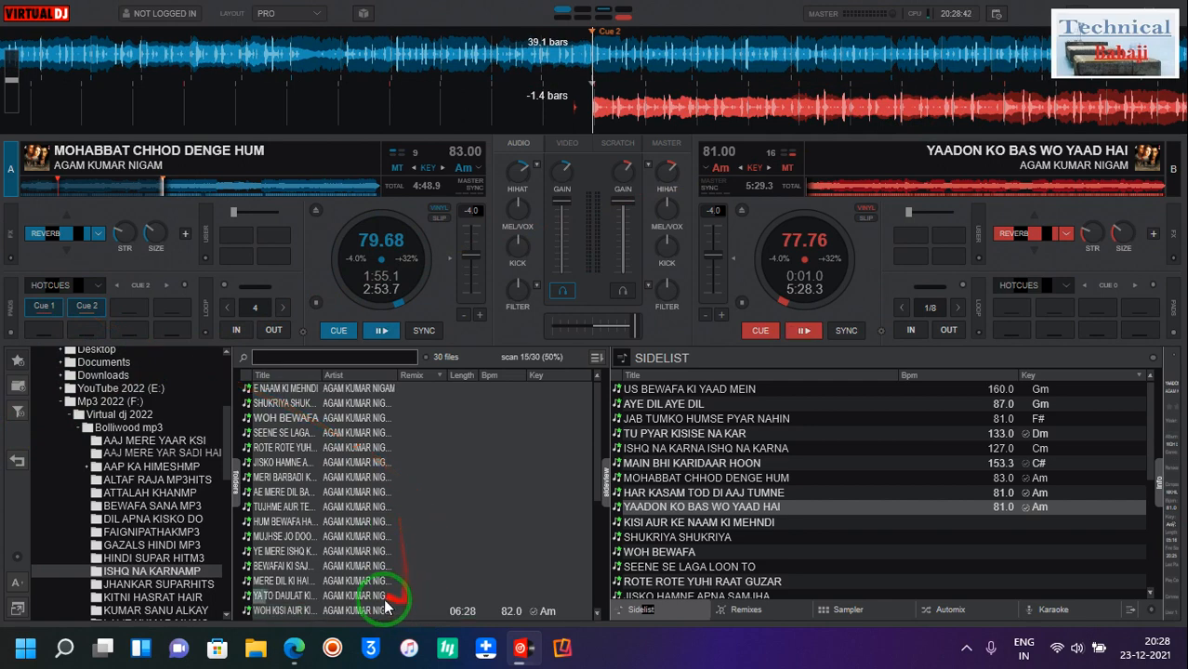
Re-sort the sidelist by key in descending order to group the newly scanned songs with matching keys.
{"action": "left_click_drag", "start_coordinate": [332, 601], "coordinate": [1059, 395]}
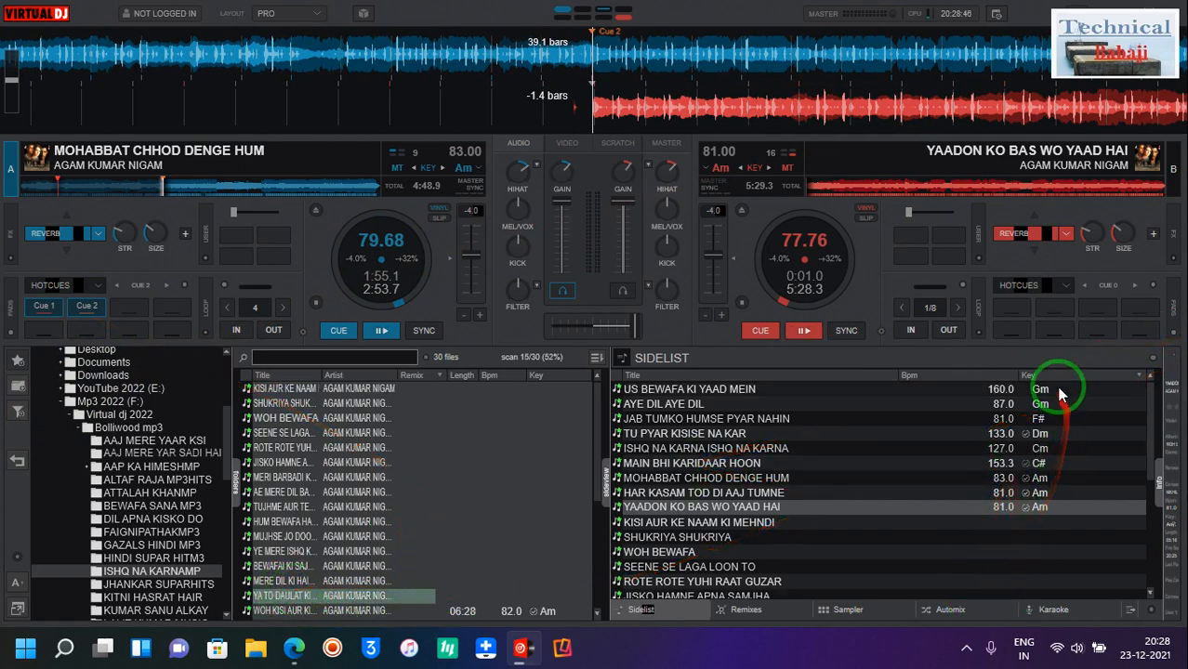
{"action": "left_click", "coordinate": [1061, 376]}
{"action": "left_click", "coordinate": [1061, 375]}
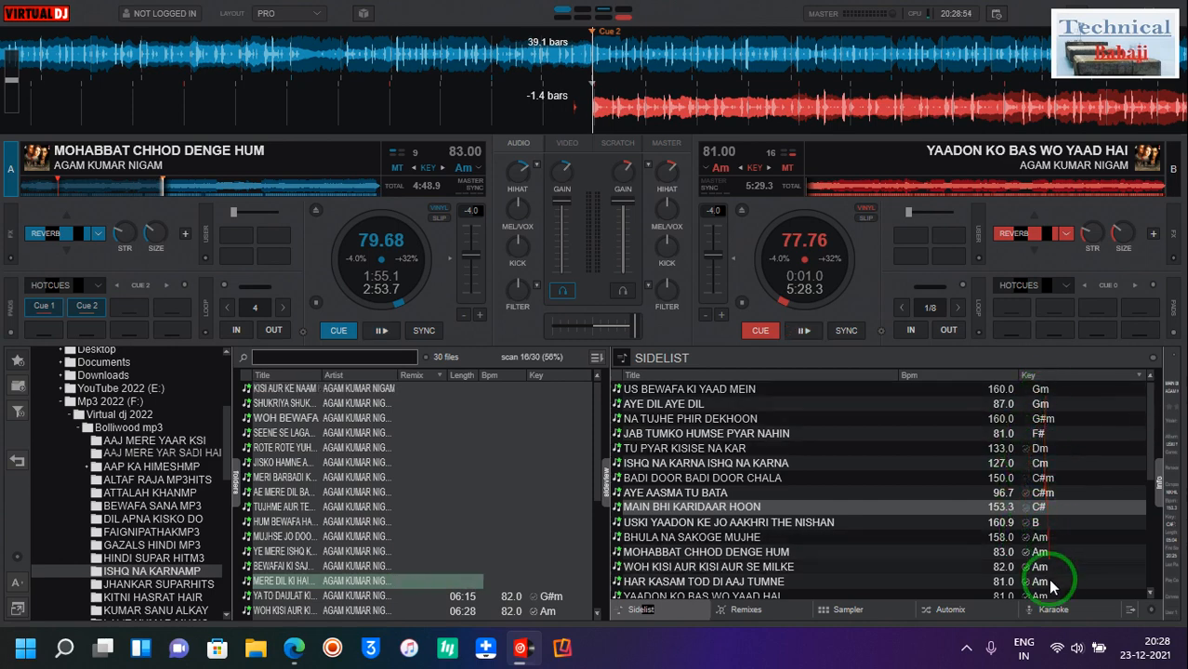
{"action": "left_click", "coordinate": [1079, 373]}
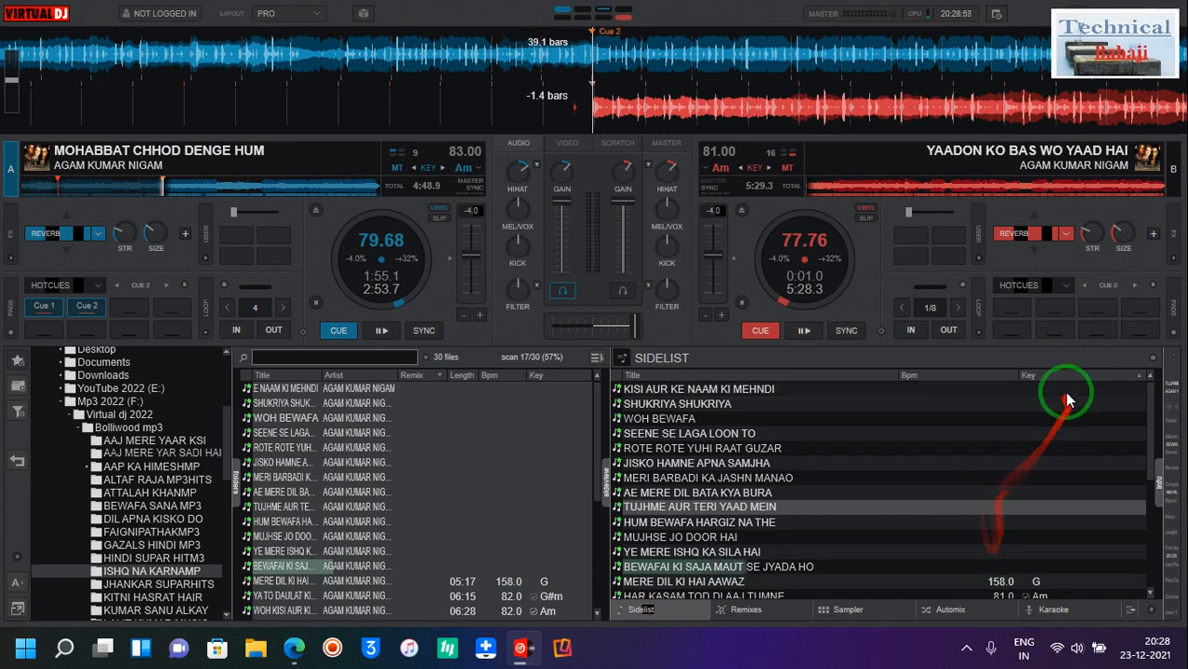
{"action": "left_click", "coordinate": [1066, 376]}
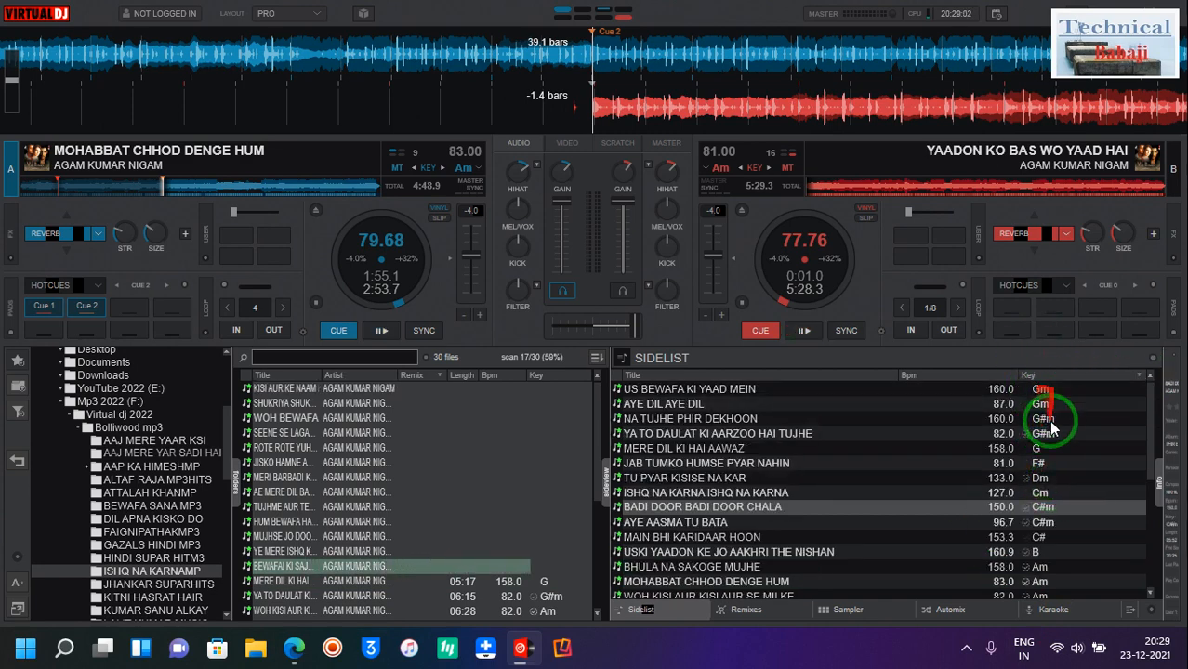
{"action": "scroll", "coordinate": [1054, 505], "scroll_direction": "down", "scroll_amount": 2}
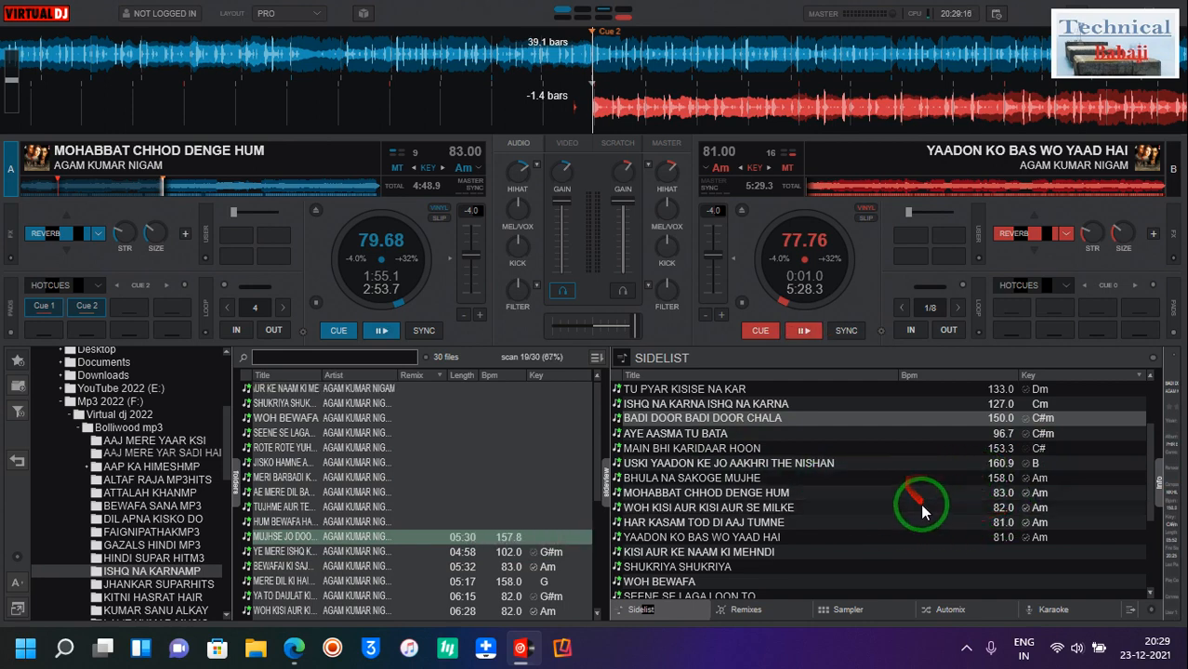
Try YAADON KO BAS WO YAAD HAI and WOH KISI AUR KISI AUR SE MILKE from the sidelist on deck A.
{"action": "left_click", "coordinate": [890, 480]}
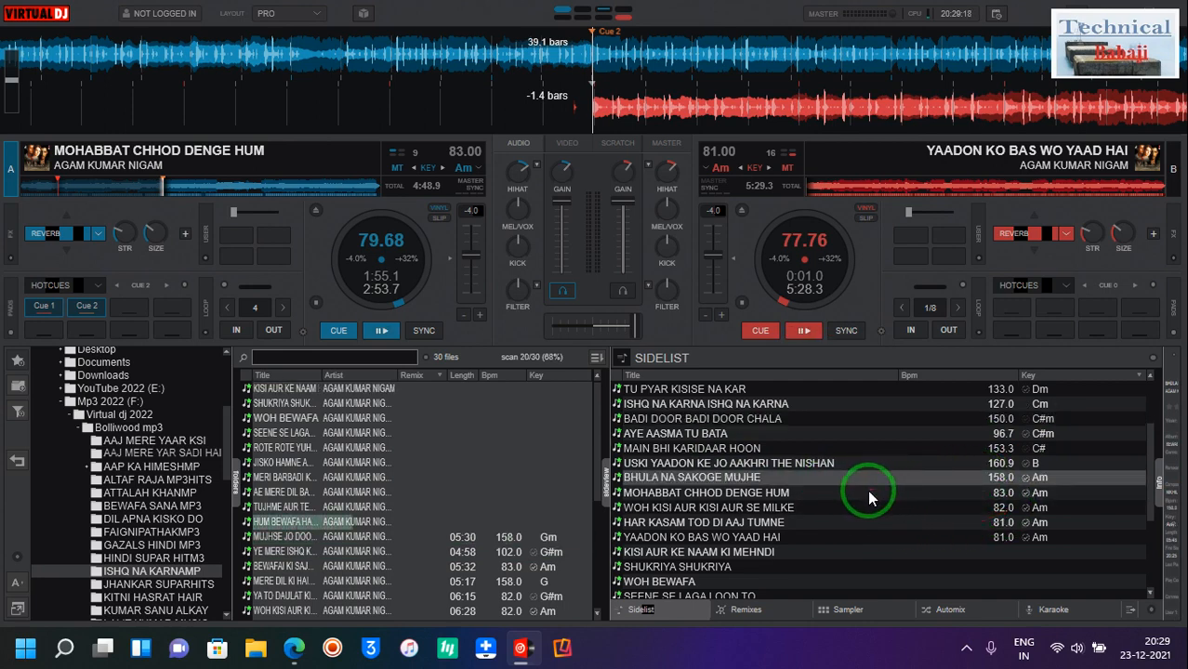
{"action": "left_click", "coordinate": [867, 493]}
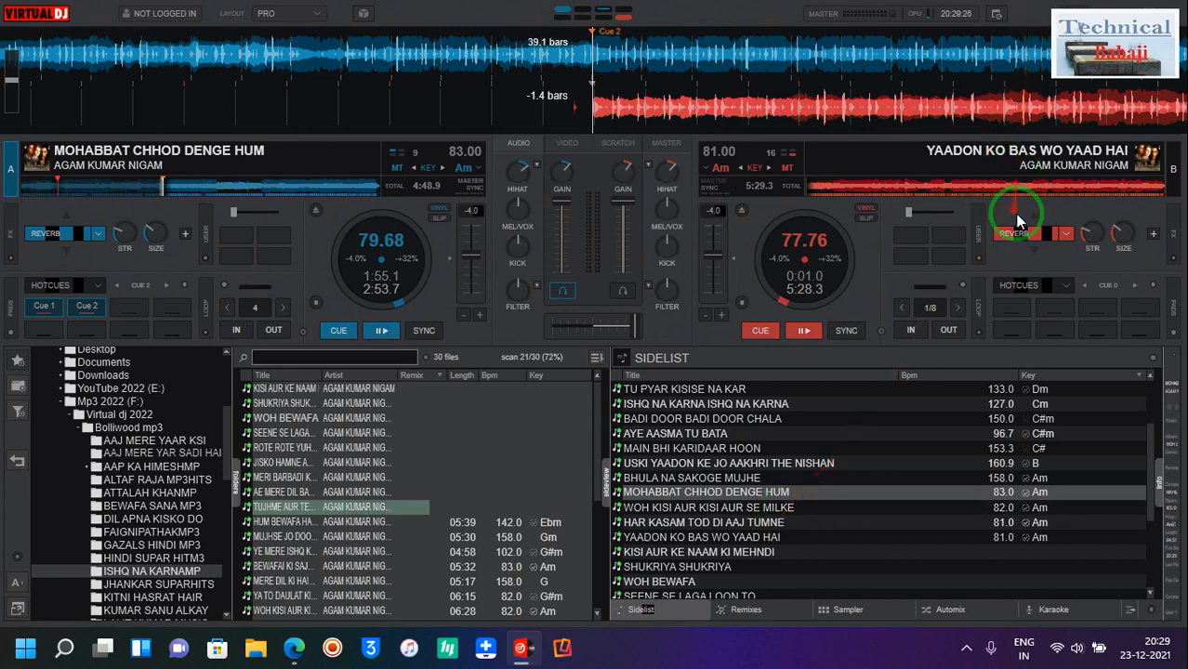
{"action": "left_click", "coordinate": [811, 538]}
{"action": "double_click", "coordinate": [811, 539]}
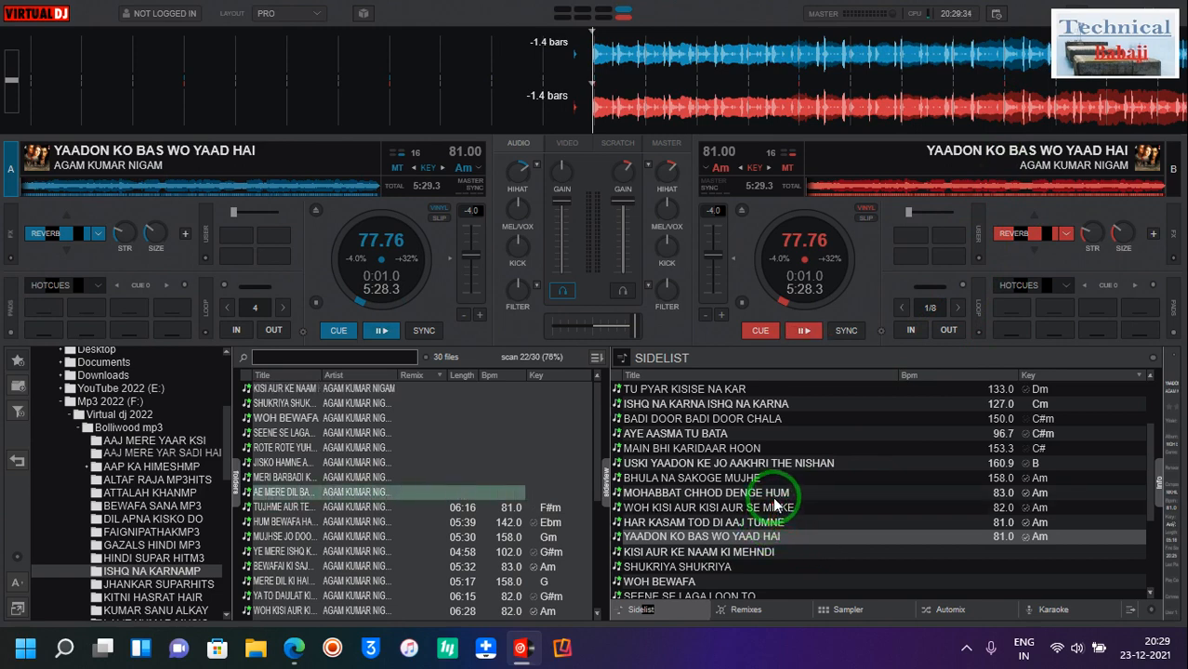
{"action": "double_click", "coordinate": [709, 508]}
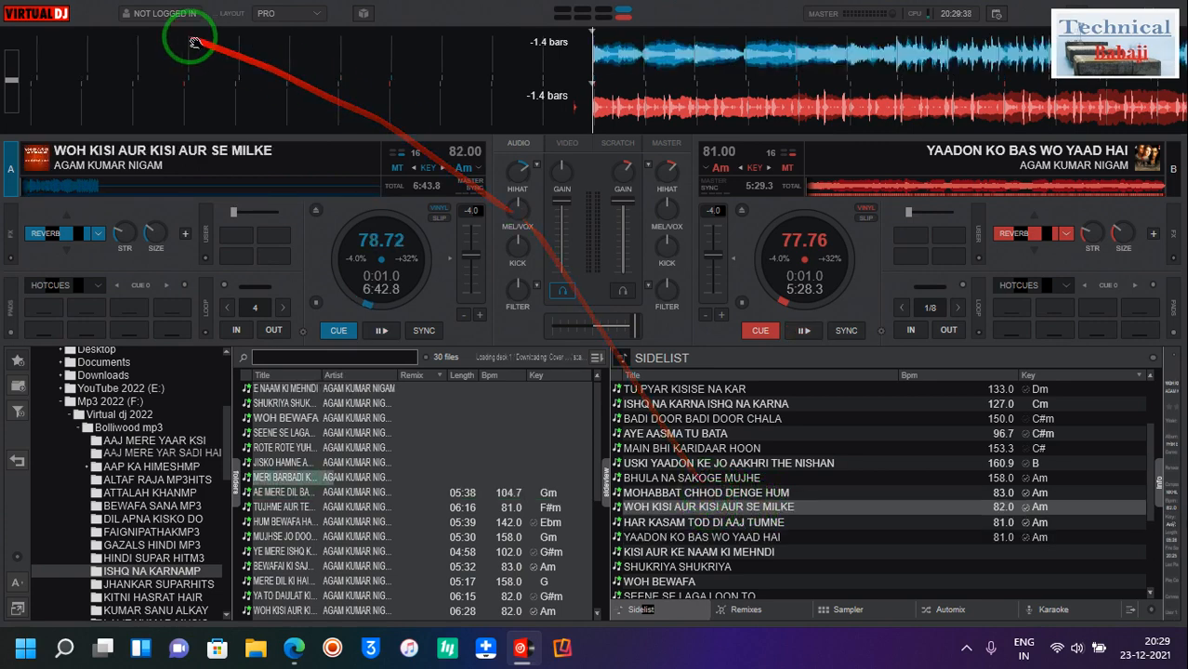
{"action": "left_click_drag", "start_coordinate": [262, 152], "coordinate": [1041, 167]}
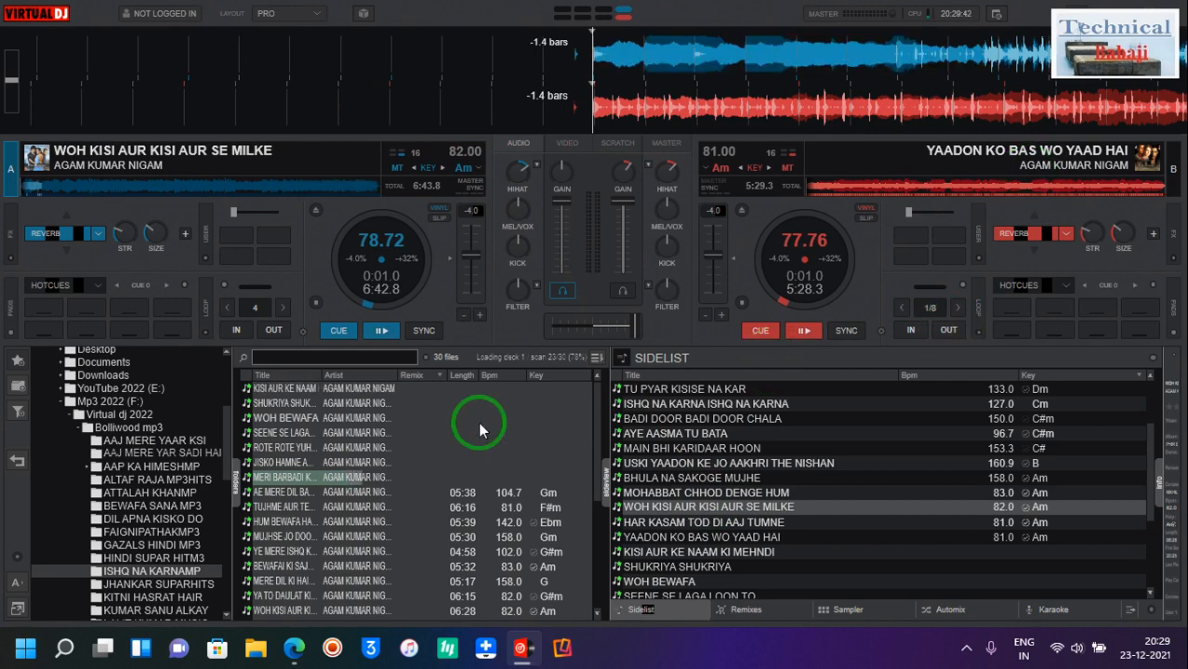
{"action": "left_click_drag", "start_coordinate": [387, 228], "coordinate": [430, 182]}
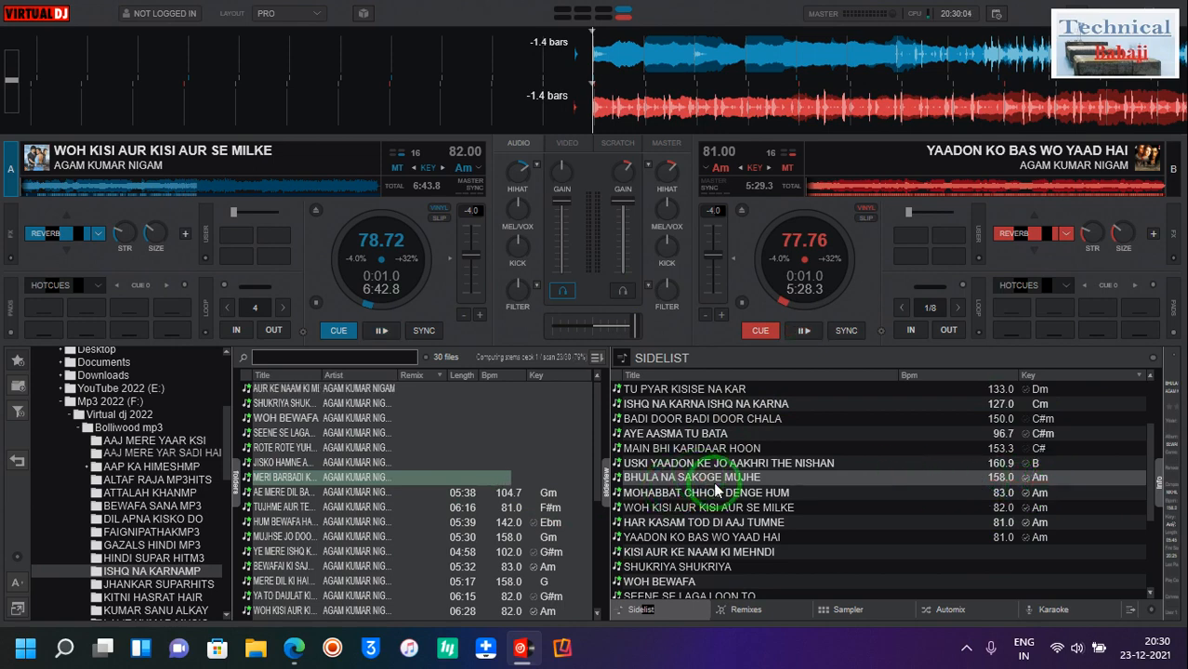
Load BHULA NA SAKOGE MUJHE from the sidelist on deck A and raise that deck's gain.
{"action": "double_click", "coordinate": [846, 473]}
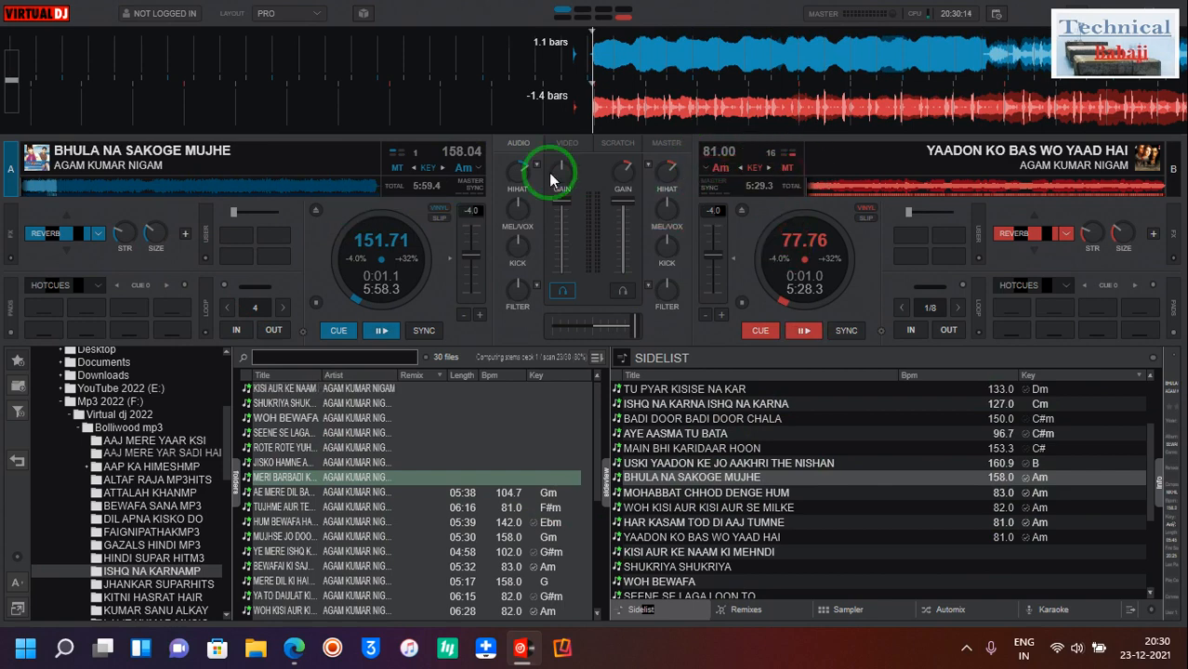
{"action": "left_click_drag", "start_coordinate": [555, 167], "coordinate": [581, 173]}
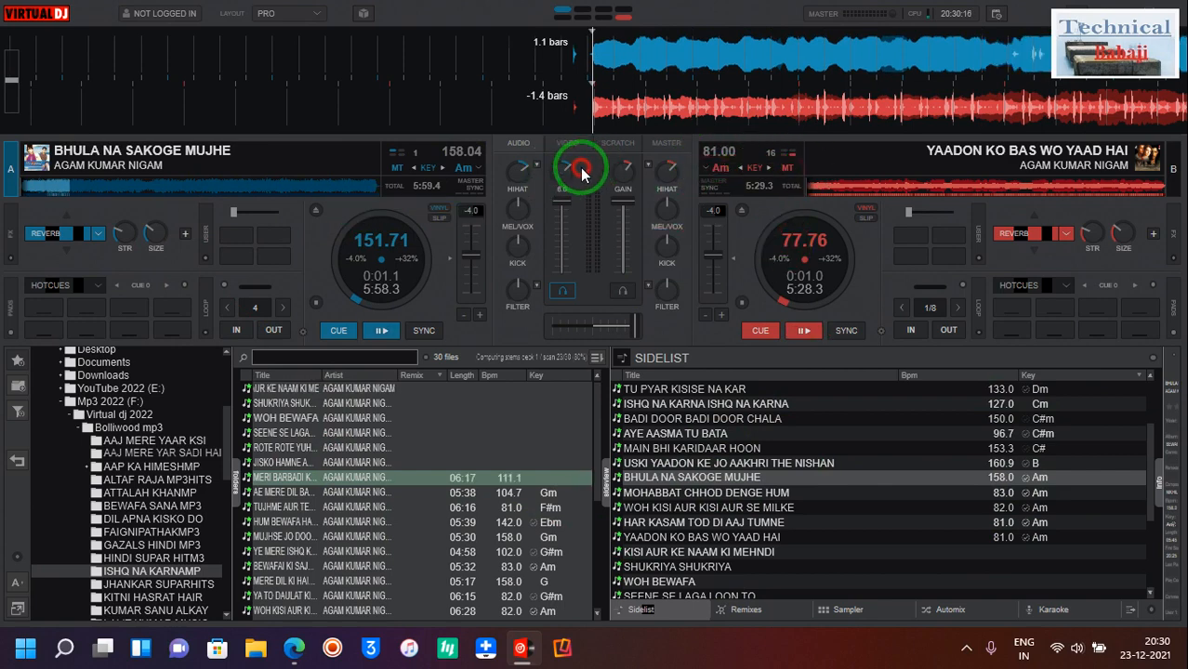
Scrub through deck A's BHULA NA SAKOGE MUJHE to about 2:44.6 and set hot cue 1 there.
{"action": "left_click_drag", "start_coordinate": [975, 67], "coordinate": [314, 169]}
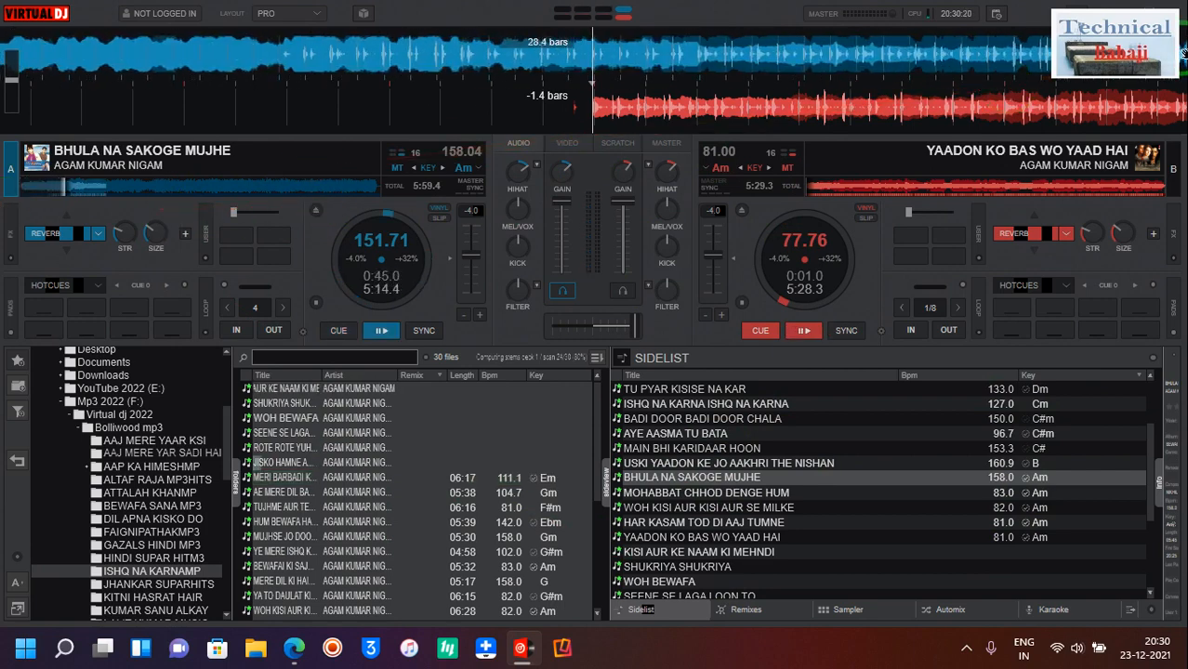
{"action": "left_click_drag", "start_coordinate": [1060, 58], "coordinate": [118, 133]}
{"action": "left_click_drag", "start_coordinate": [874, 42], "coordinate": [146, 180]}
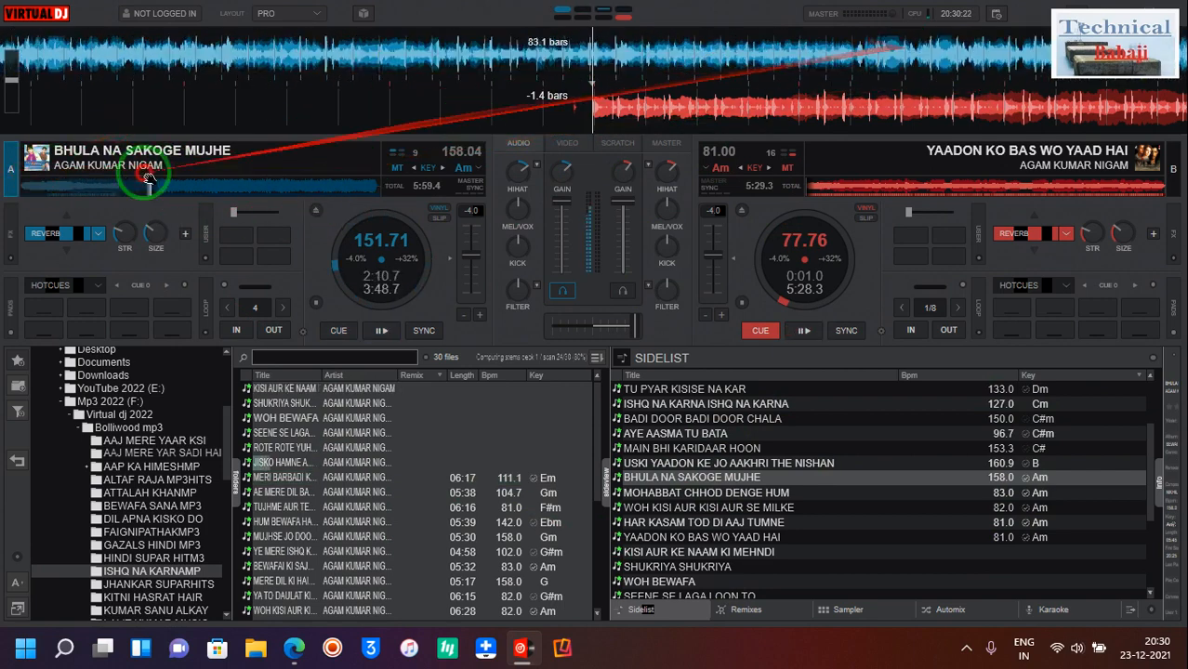
{"action": "left_click_drag", "start_coordinate": [984, 78], "coordinate": [3, 213]}
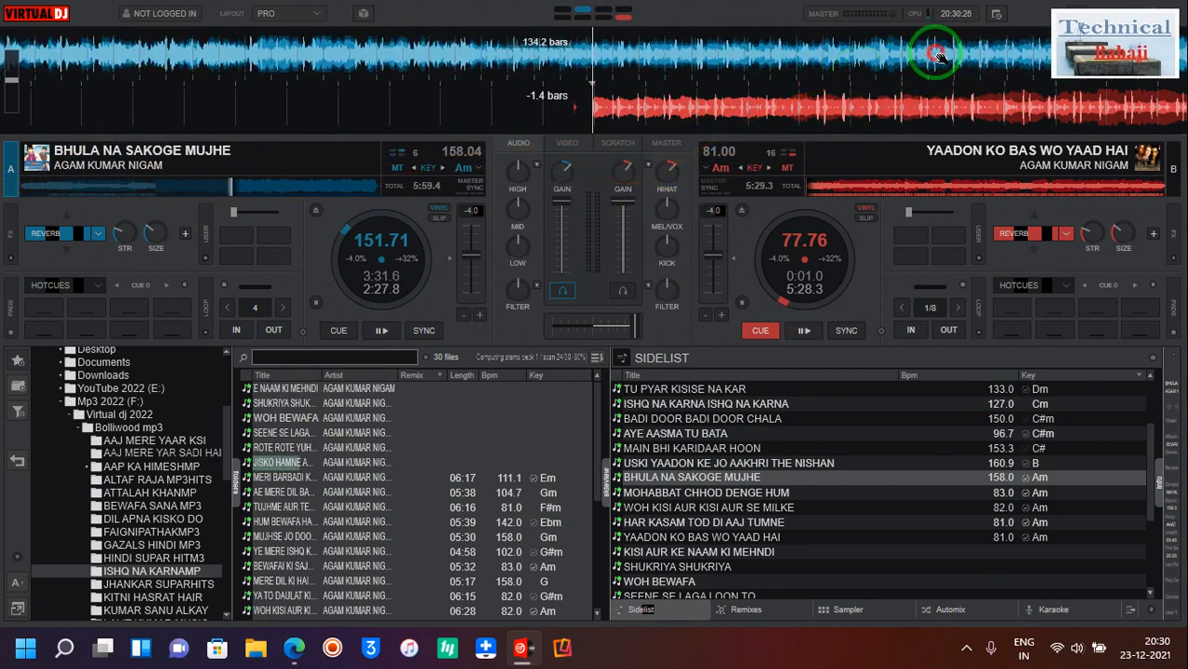
{"action": "left_click_drag", "start_coordinate": [938, 54], "coordinate": [10, 184]}
{"action": "left_click_drag", "start_coordinate": [121, 74], "coordinate": [1153, 154]}
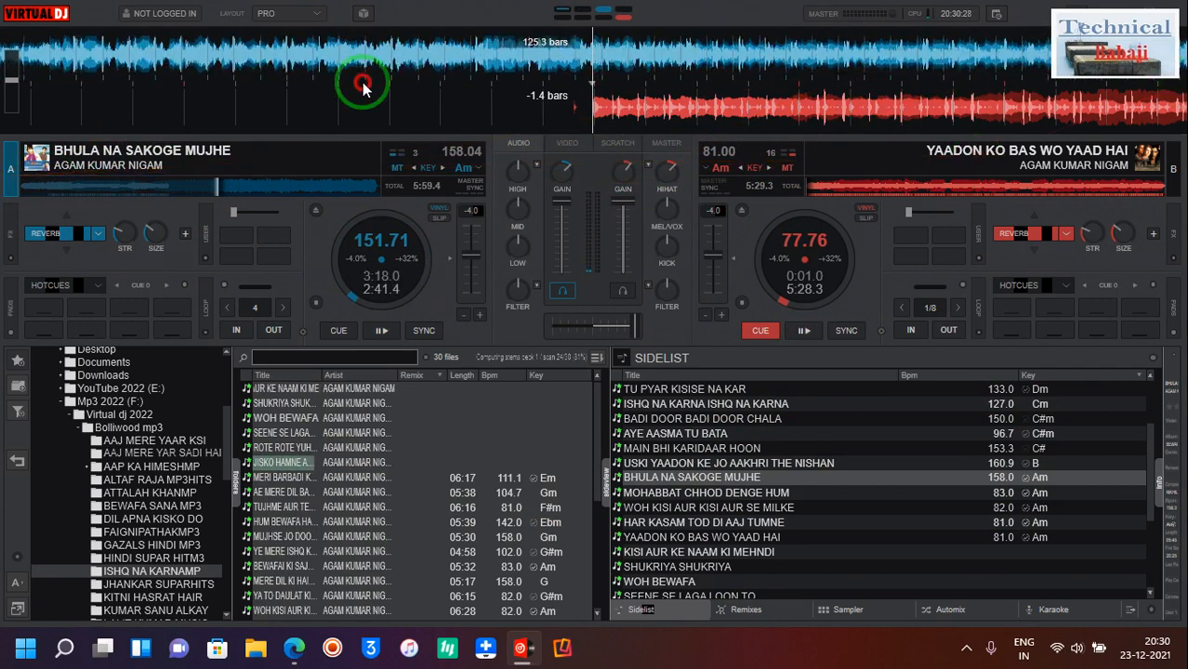
{"action": "left_click_drag", "start_coordinate": [146, 67], "coordinate": [29, 102]}
{"action": "left_click_drag", "start_coordinate": [654, 51], "coordinate": [328, 247]}
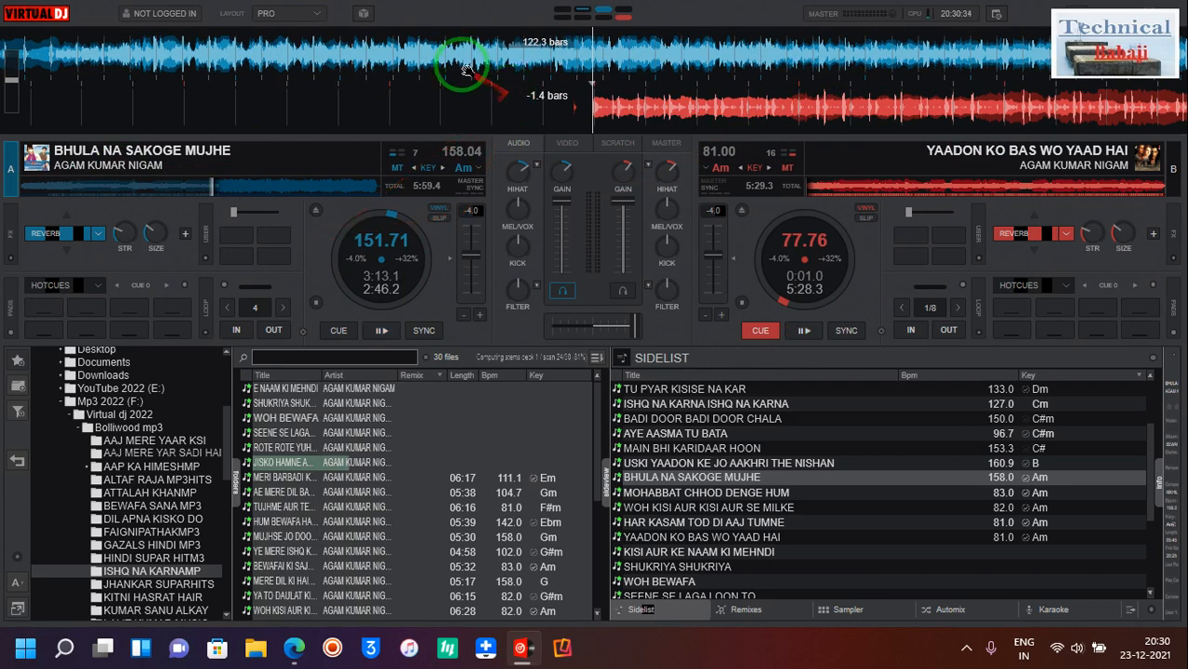
{"action": "left_click_drag", "start_coordinate": [466, 70], "coordinate": [830, 28]}
{"action": "left_click_drag", "start_coordinate": [356, 70], "coordinate": [21, 146]}
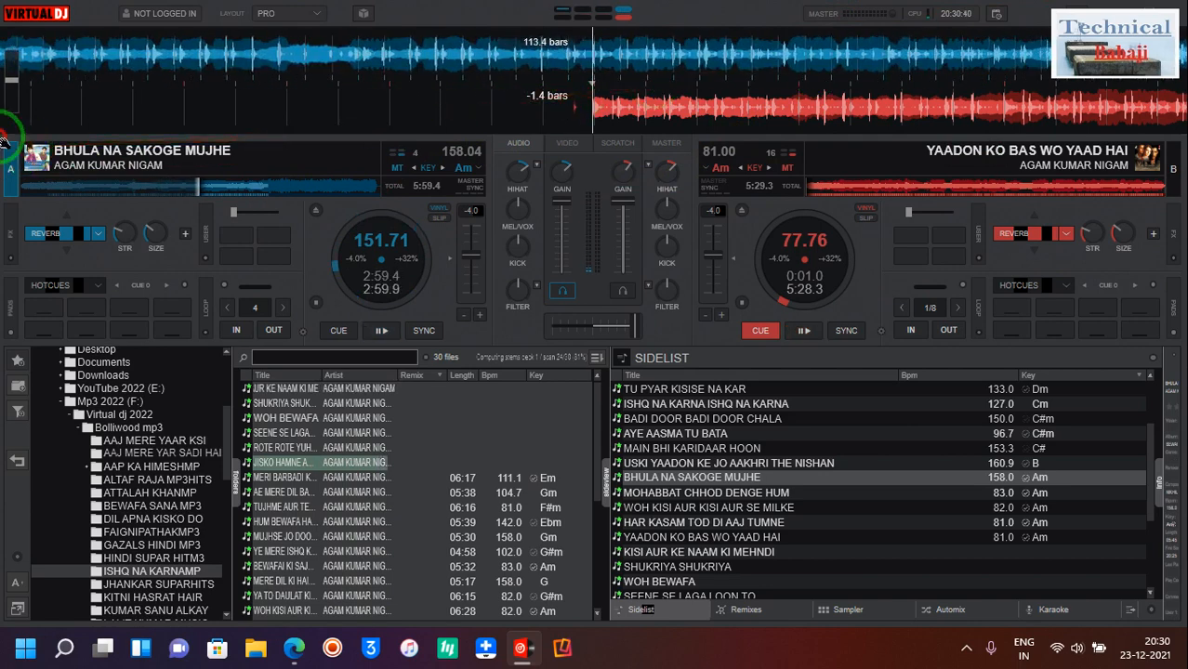
{"action": "left_click_drag", "start_coordinate": [928, 59], "coordinate": [1042, 16]}
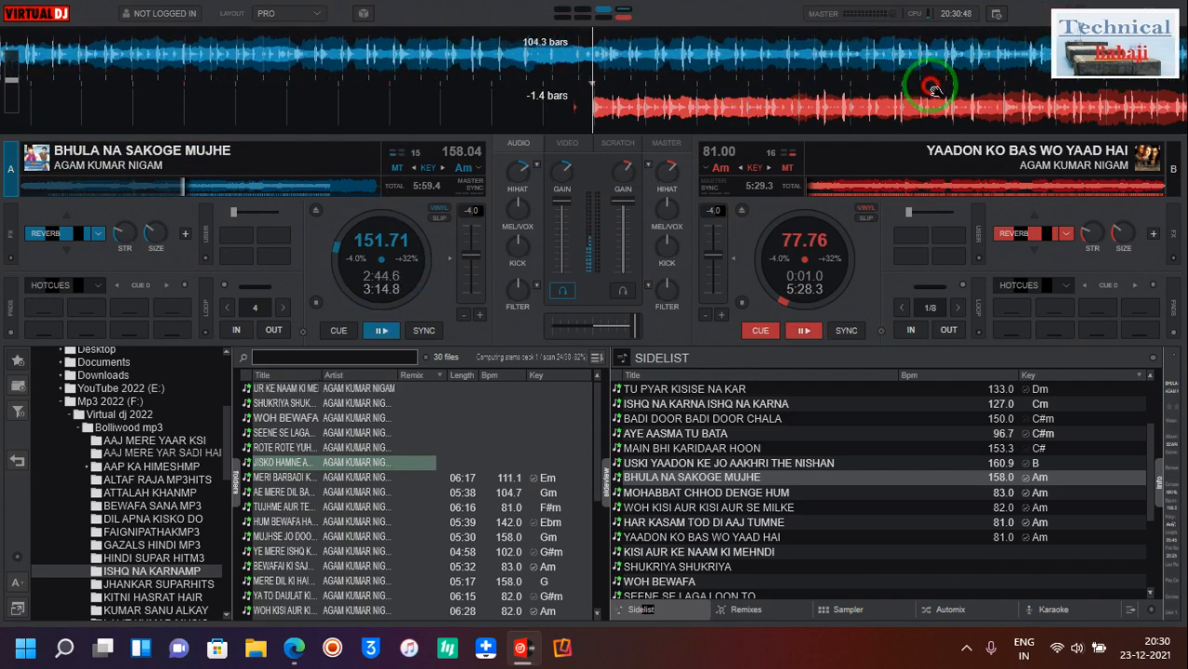
{"action": "left_click", "coordinate": [33, 316]}
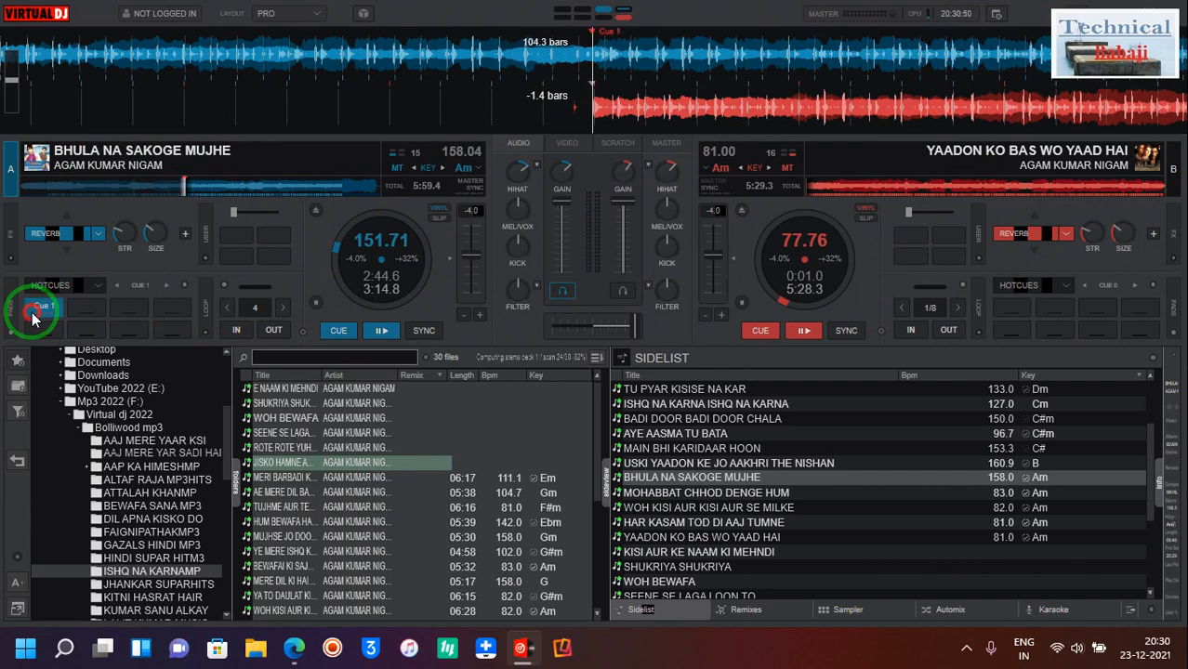
Advance BHULA NA SAKOGE MUJHE on deck A to about 3:56.3 and set hot cue 2 there.
{"action": "left_click_drag", "start_coordinate": [971, 57], "coordinate": [2, 278]}
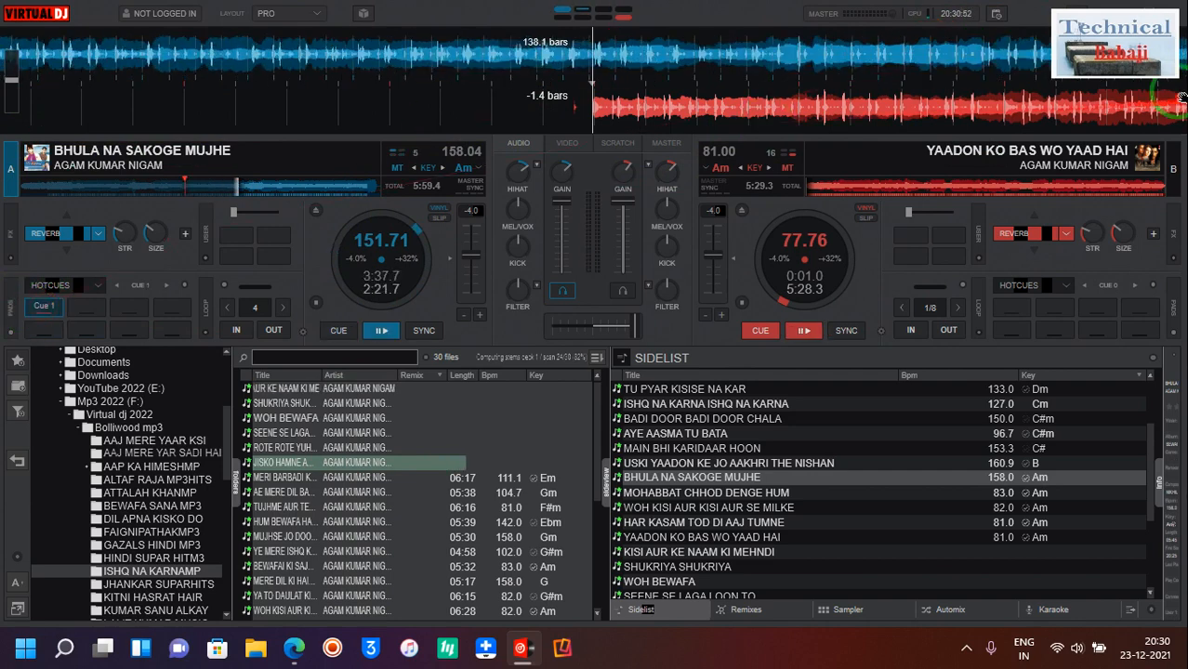
{"action": "left_click_drag", "start_coordinate": [1093, 58], "coordinate": [796, 147]}
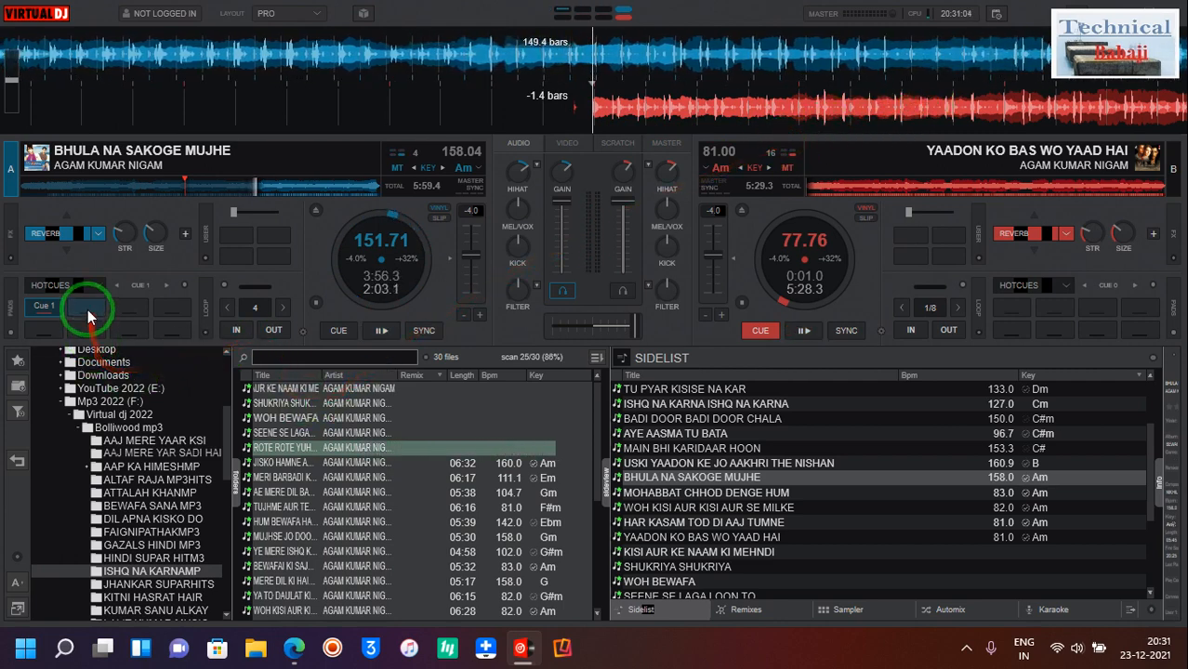
{"action": "left_click", "coordinate": [87, 307]}
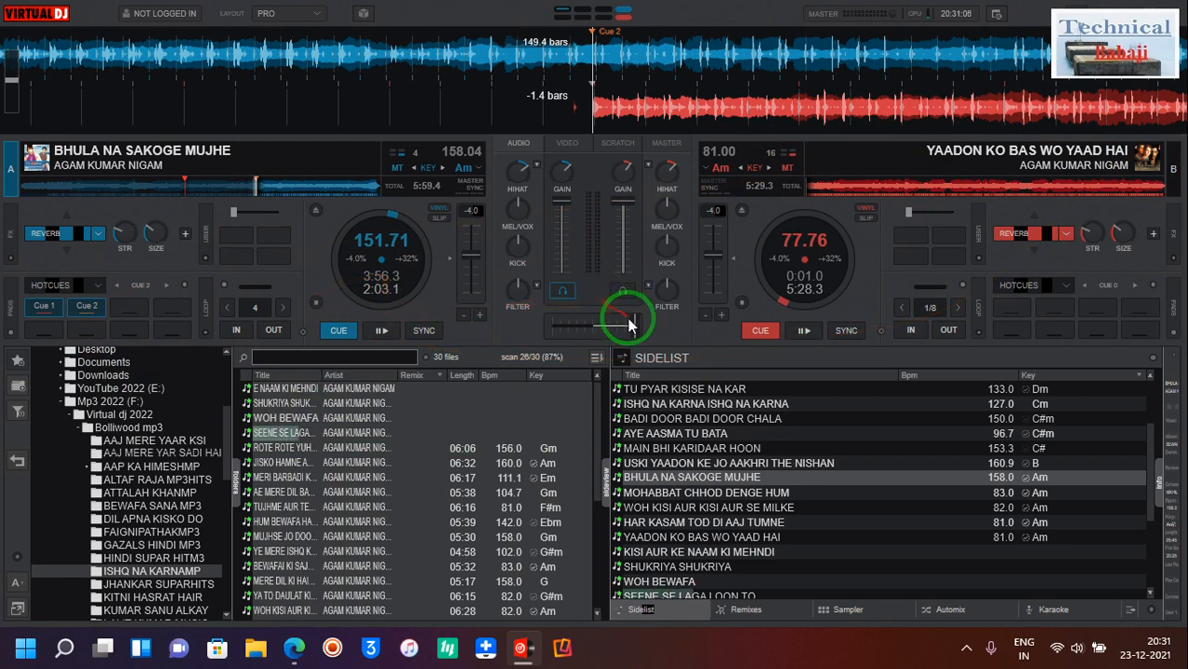
Move the crossfader fully to deck A and set hot cue 1 at about 0:23.4 in deck B's track.
{"action": "left_click_drag", "start_coordinate": [632, 325], "coordinate": [552, 325]}
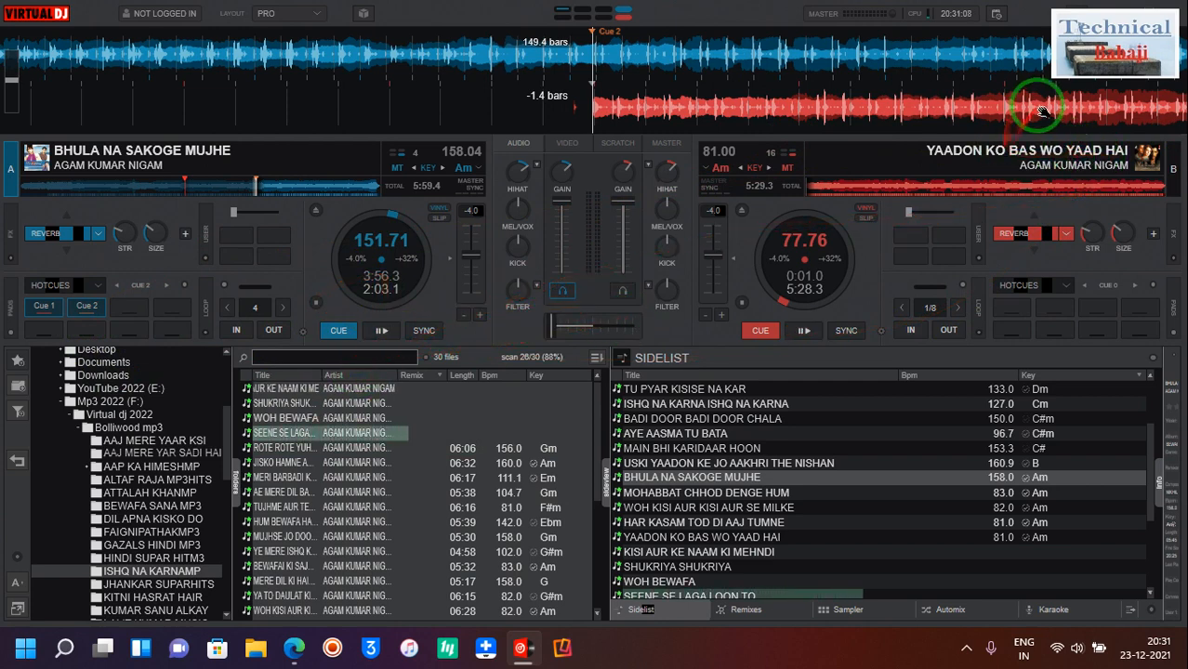
{"action": "left_click_drag", "start_coordinate": [982, 109], "coordinate": [630, 202]}
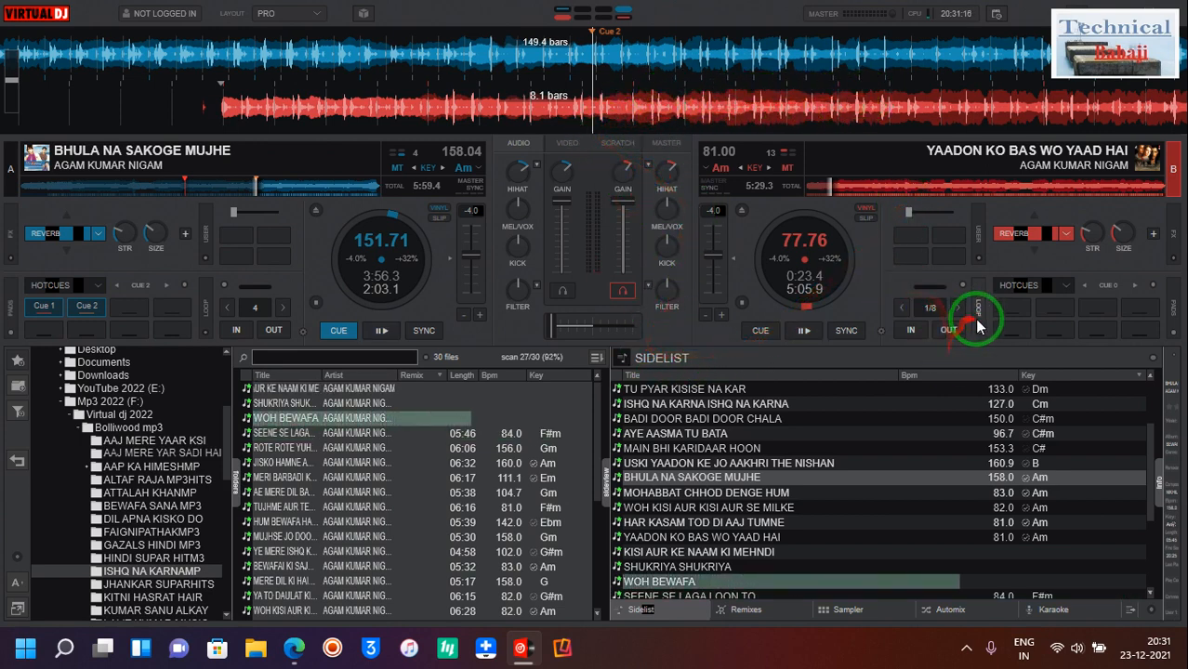
{"action": "left_click", "coordinate": [1008, 308]}
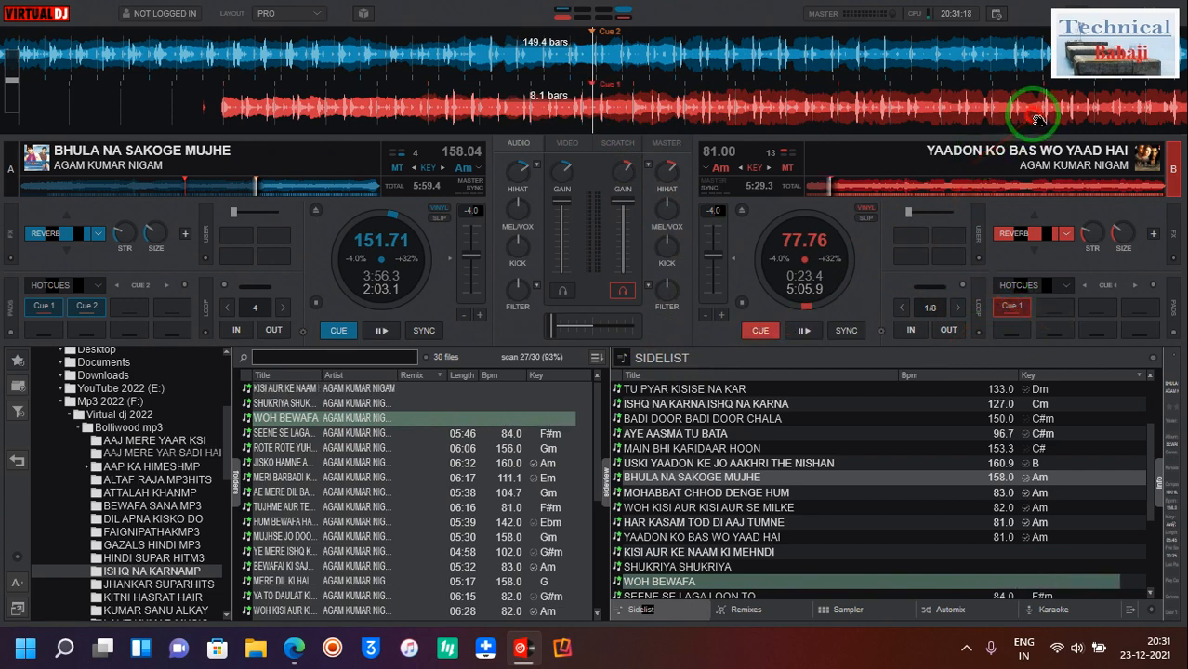
Advance YAADON KO BAS WO YAAD HAI on deck B to about 2:12.7 and set hot cue 2 there.
{"action": "left_click_drag", "start_coordinate": [1021, 106], "coordinate": [4, 373]}
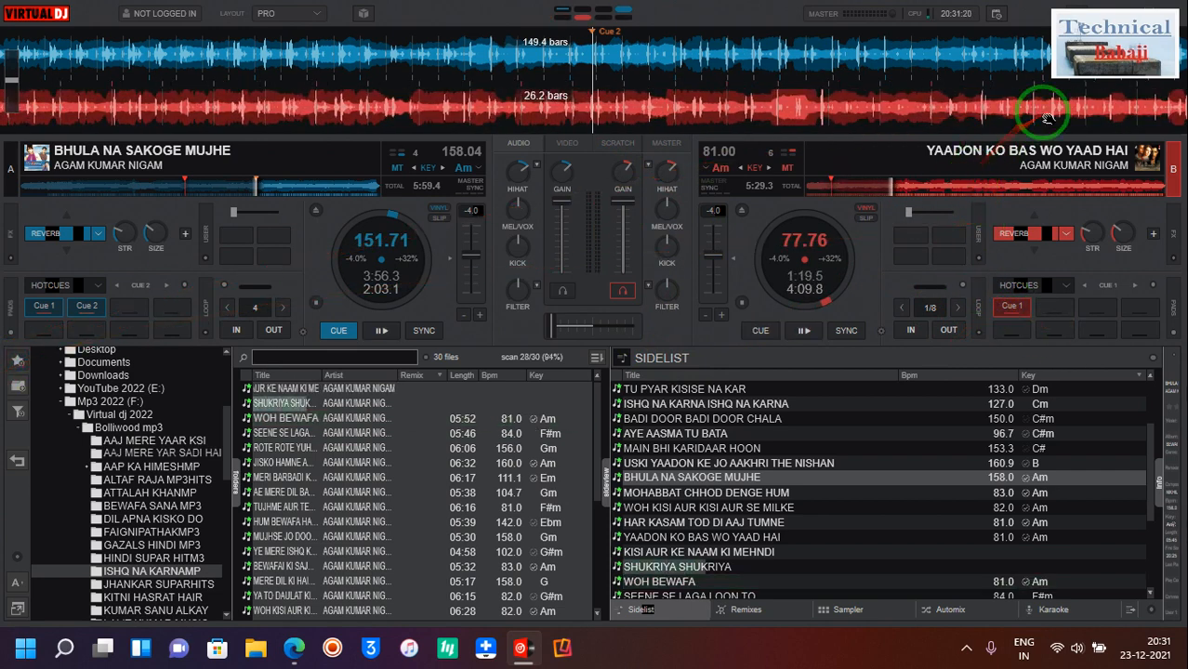
{"action": "left_click_drag", "start_coordinate": [1048, 121], "coordinate": [62, 275]}
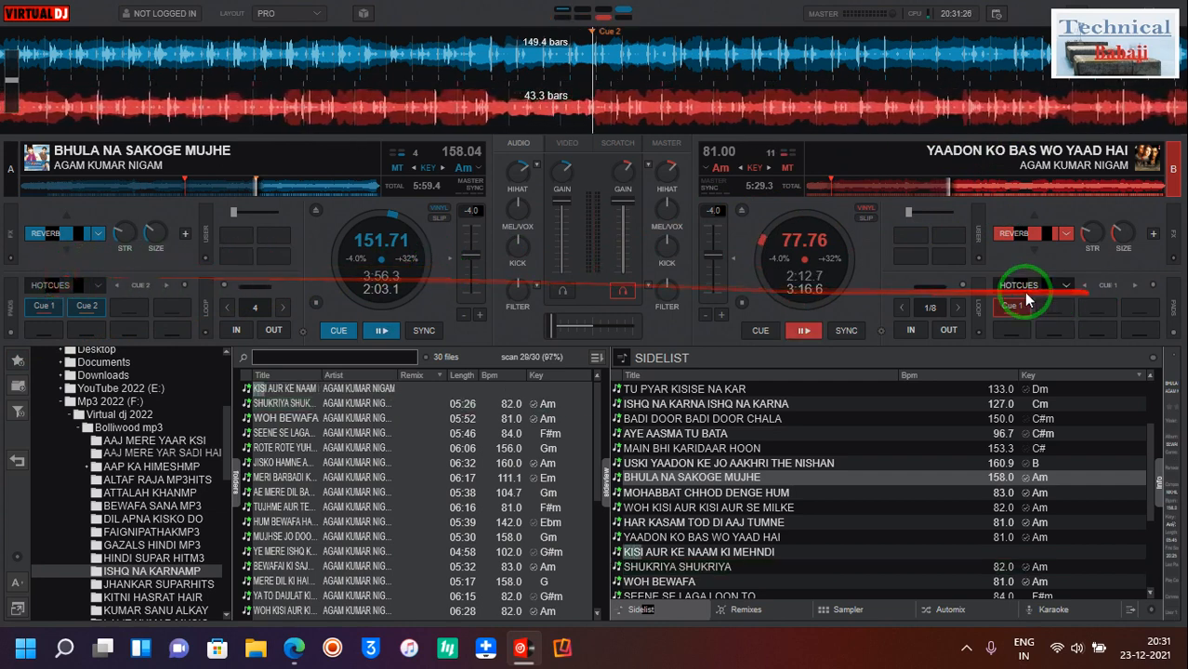
{"action": "left_click", "coordinate": [1049, 308]}
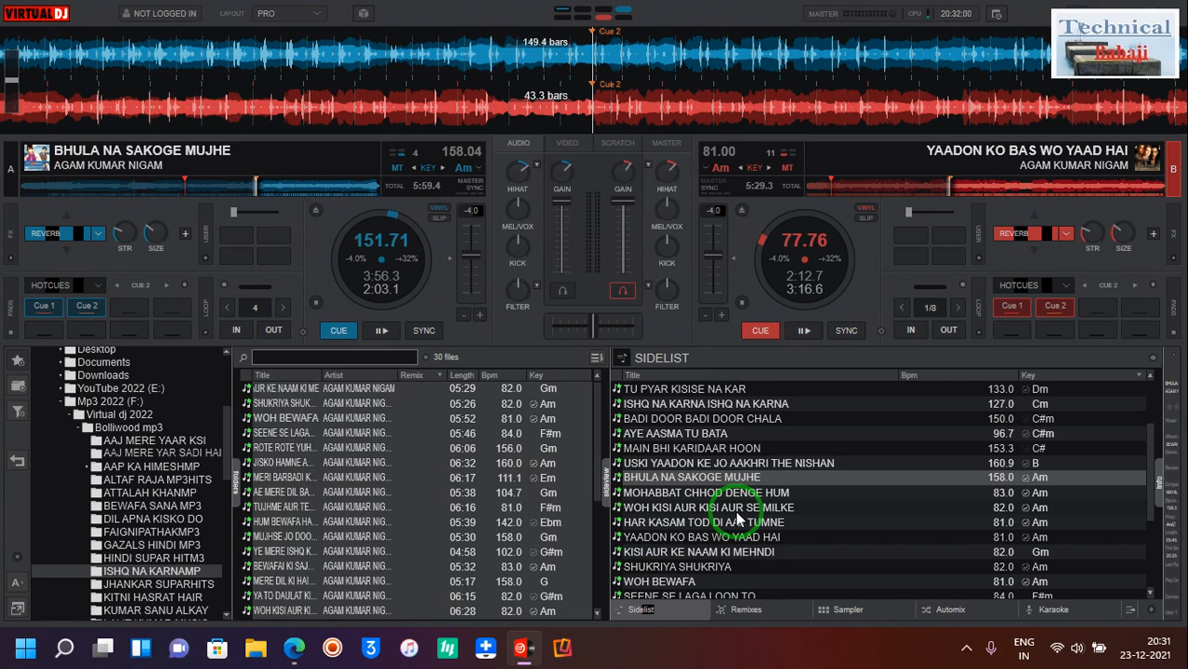
Play deck A from hot cue 1, switch playback to deck B's hot cue 1, and return deck B to that cue, stopped.
{"action": "key", "text": "1"}
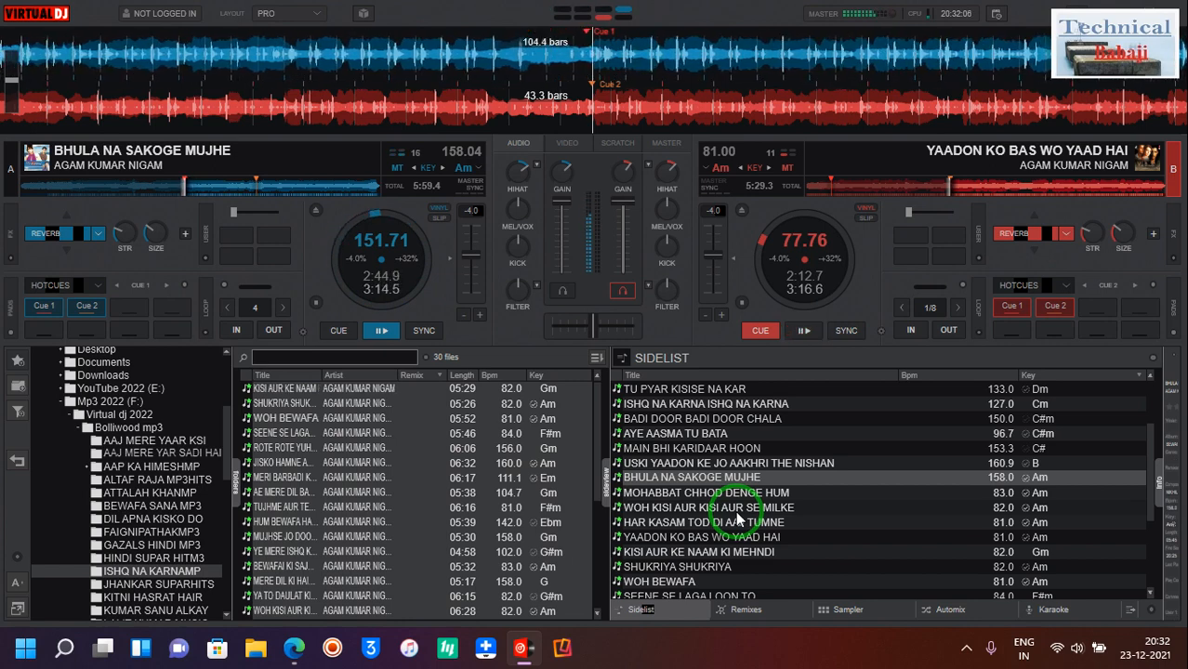
{"action": "key", "text": "1"}
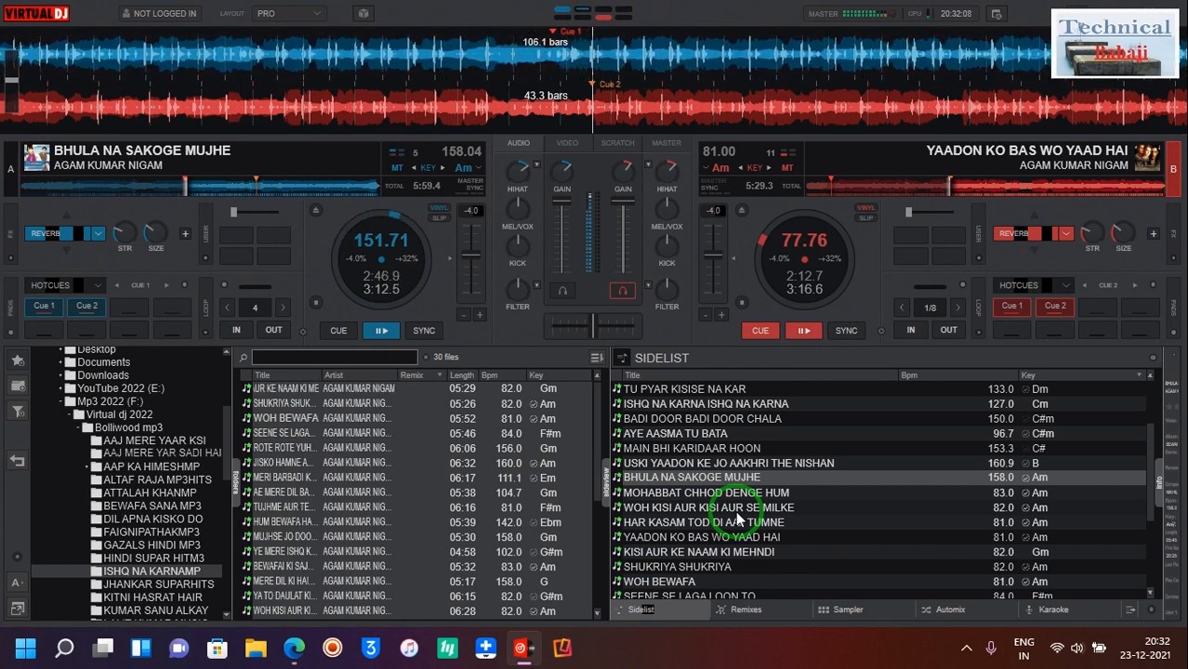
{"action": "key", "text": "1"}
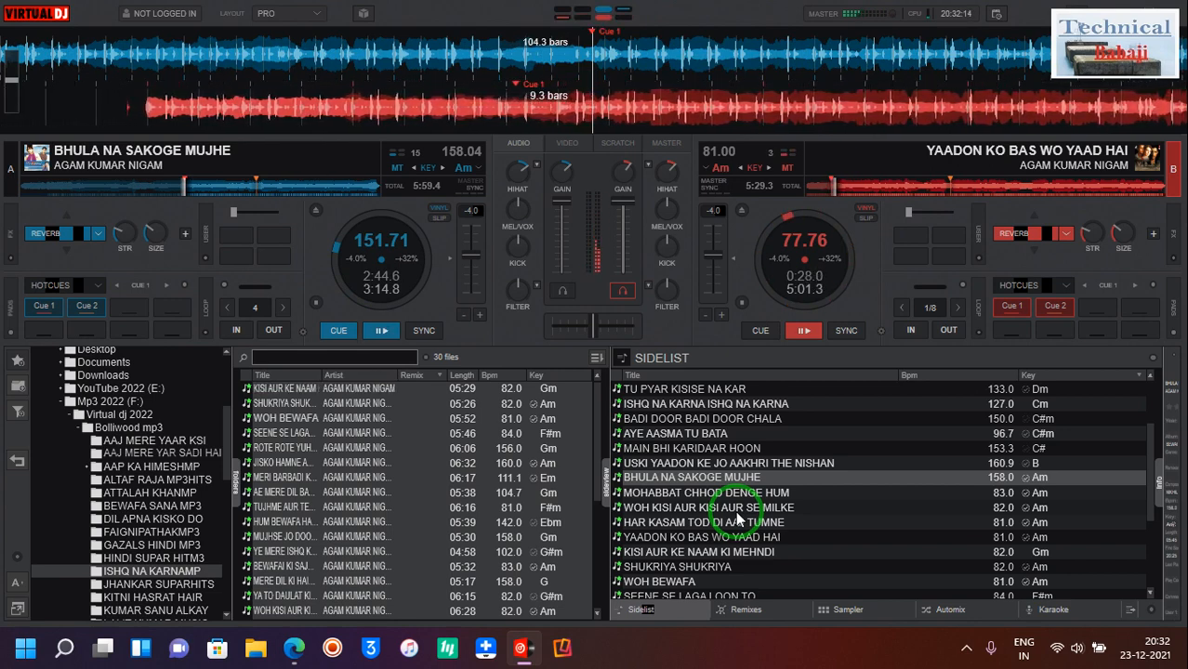
{"action": "key", "text": "1"}
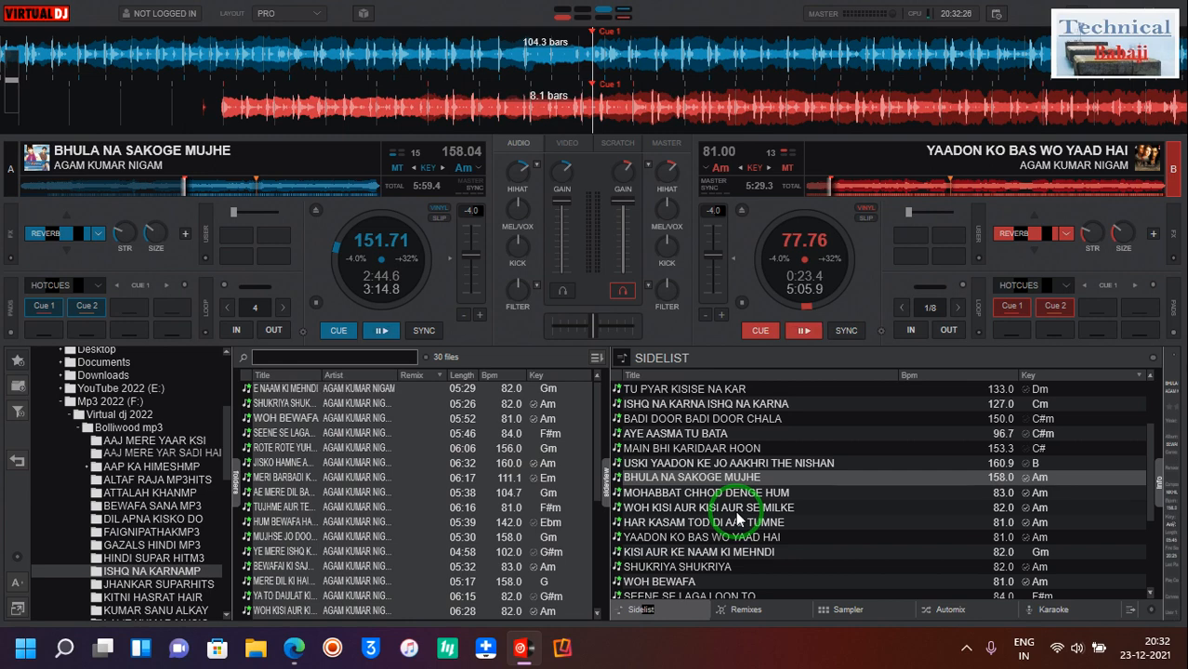
Play deck A from hot cue 2, switch playback to deck B's hot cue 1, and stop deck B back at its cue.
{"action": "key", "text": "2"}
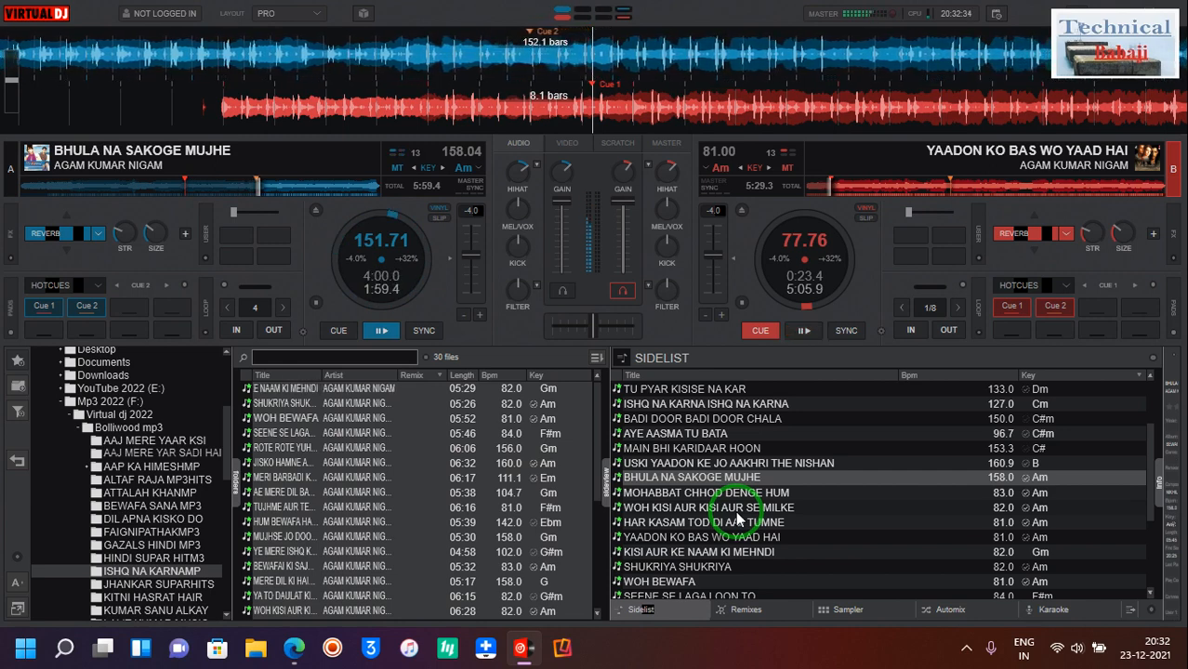
{"action": "key", "text": "space"}
{"action": "key", "text": "s"}
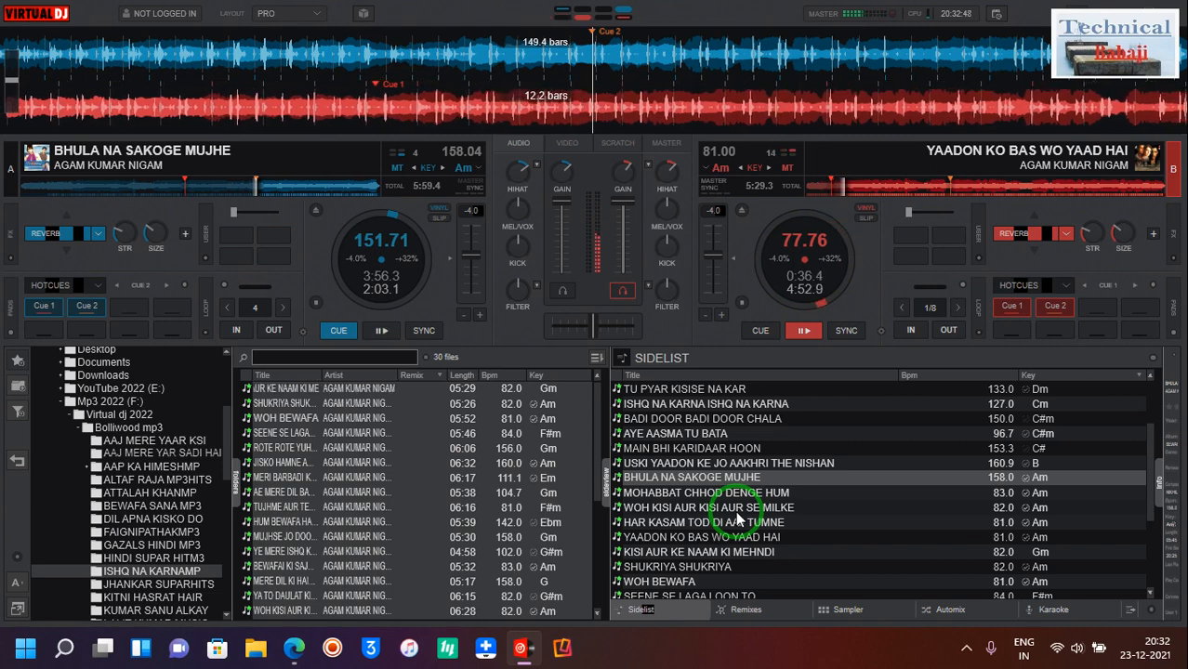
{"action": "key", "text": "space"}
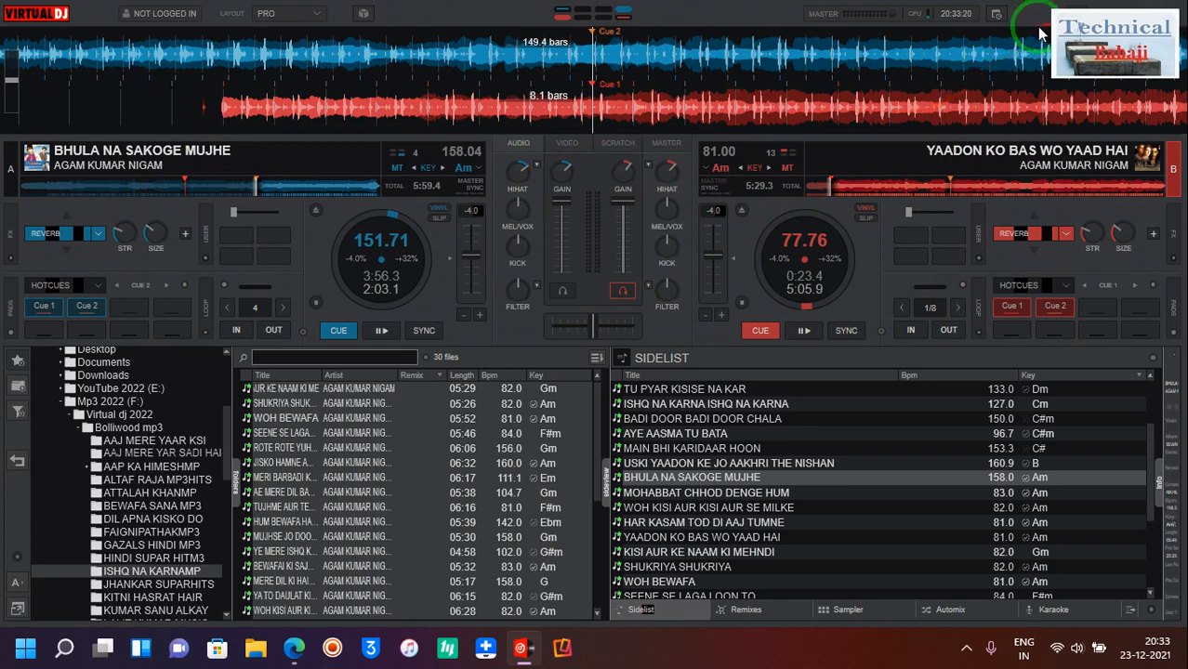
Open the keyboard mapping settings and look up the actions assigned to keys A, S, H and J.
{"action": "left_click", "coordinate": [1079, 15]}
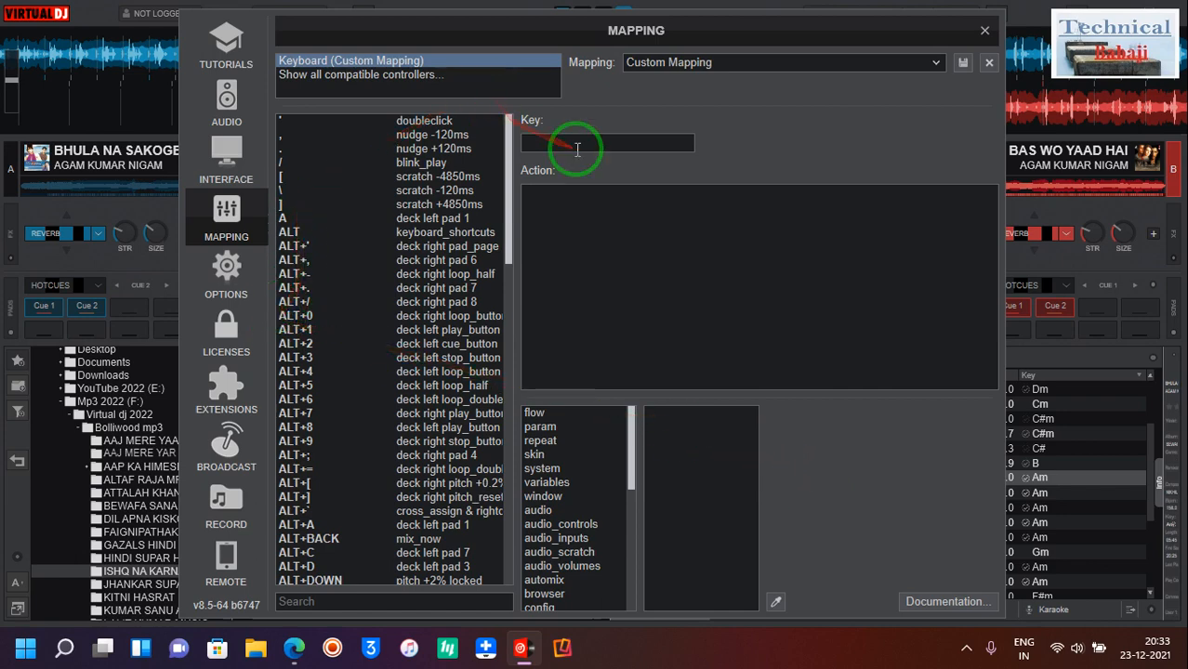
{"action": "key", "text": "a"}
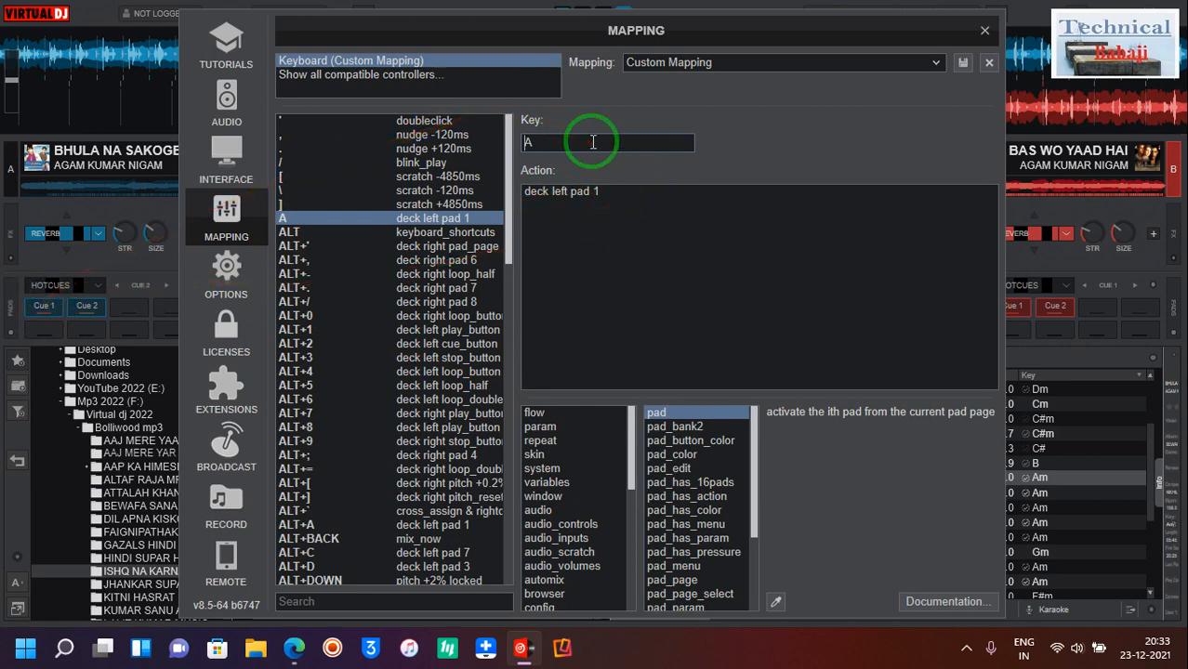
{"action": "key", "text": "s"}
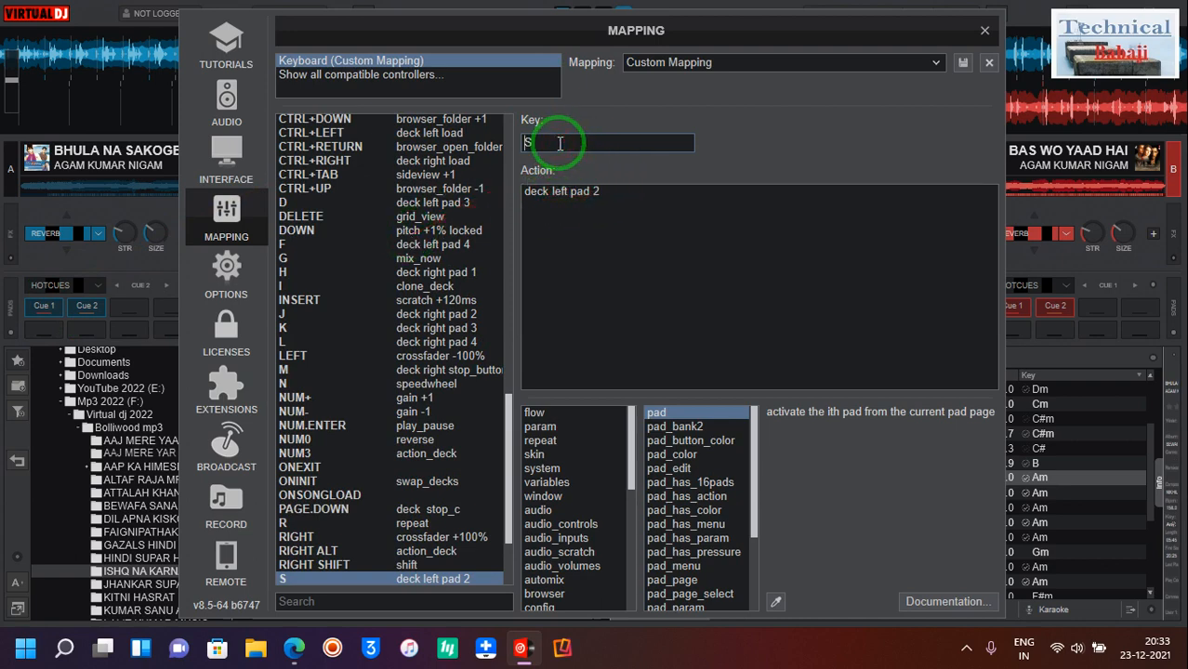
{"action": "key", "text": "h"}
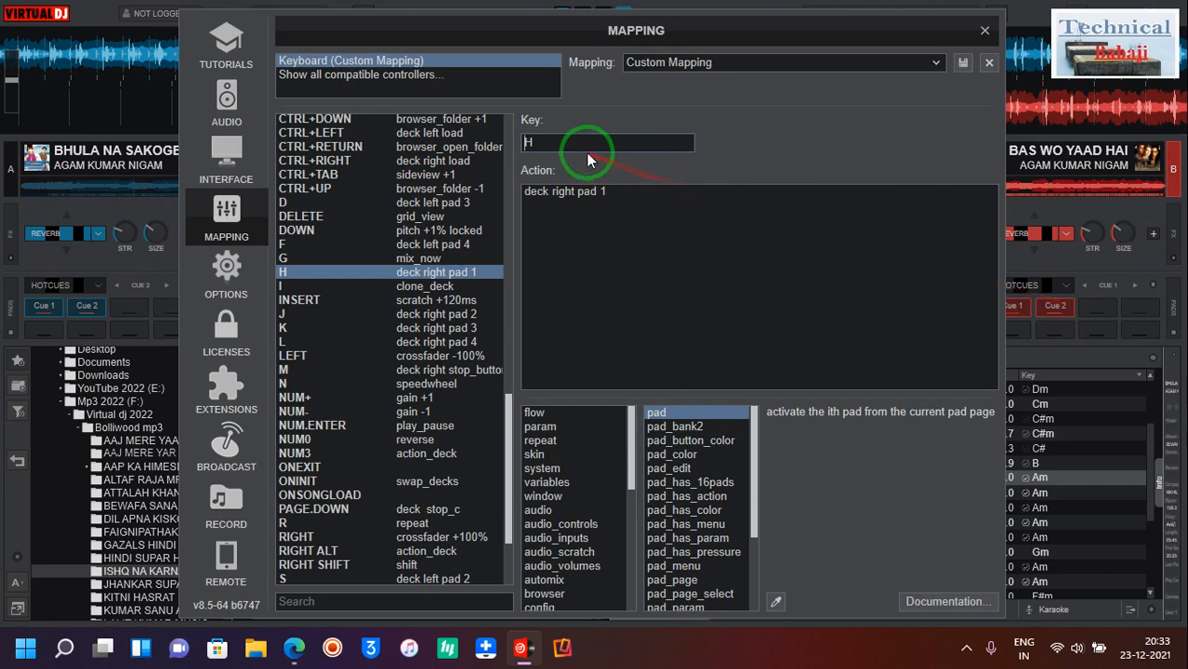
{"action": "left_click", "coordinate": [584, 148]}
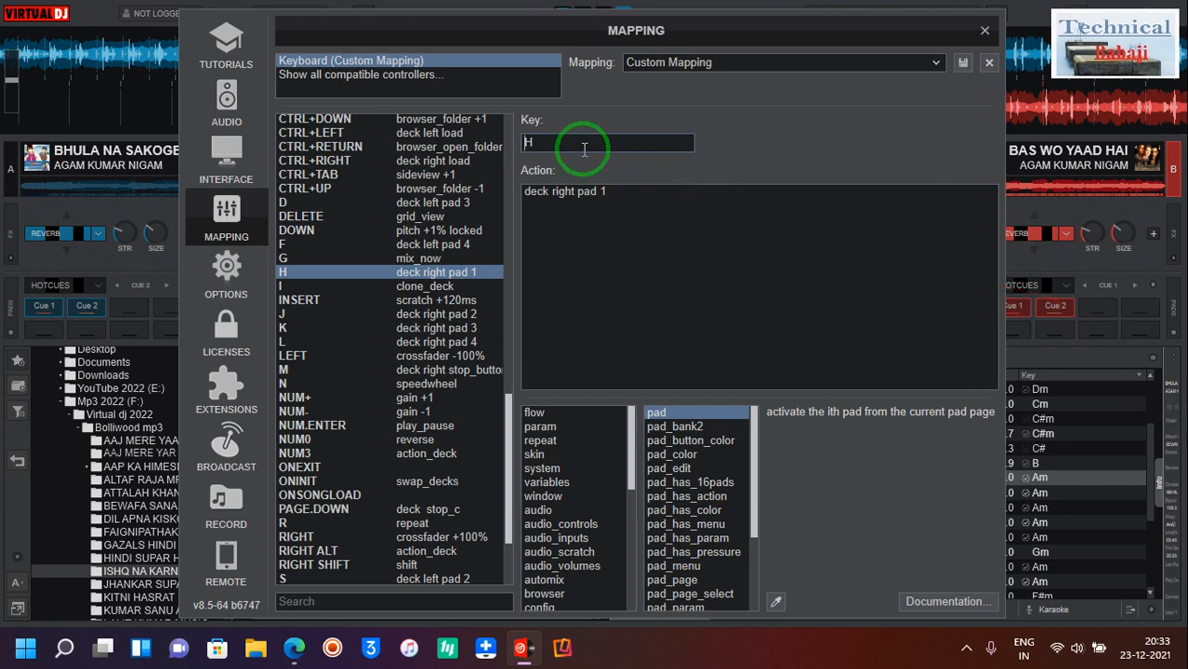
{"action": "key", "text": "j"}
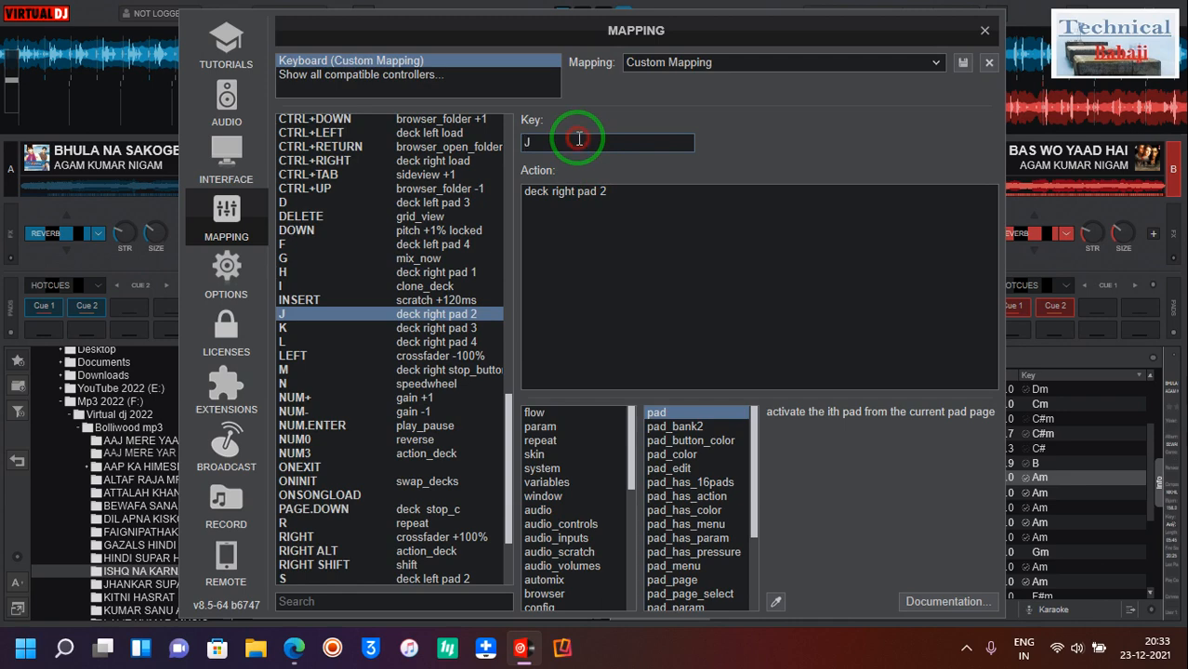
Look up the actions mapped to keys Z, M and A, and close the mapping settings.
{"action": "key", "text": "z"}
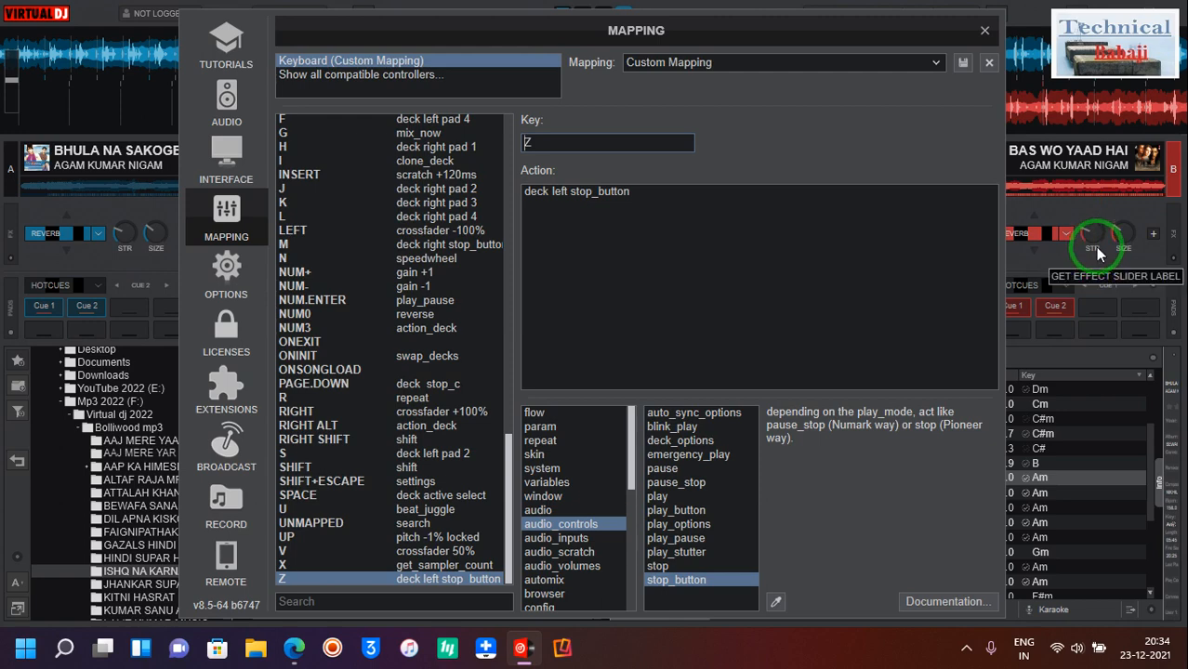
{"action": "key", "text": "m"}
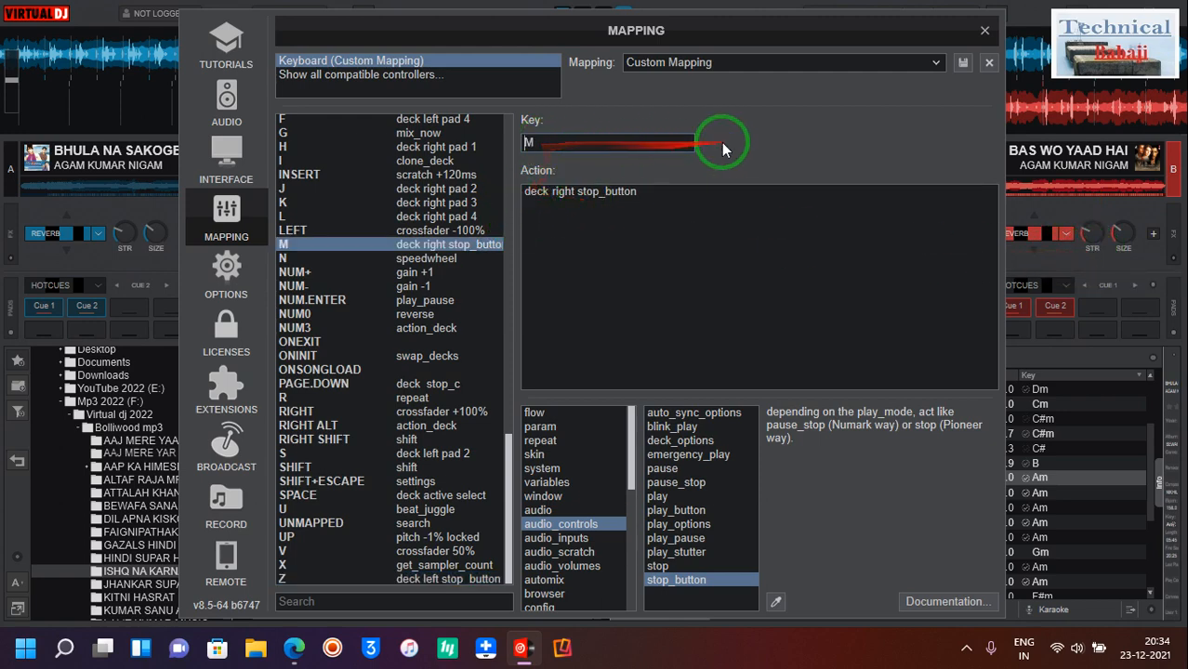
{"action": "left_click", "coordinate": [991, 85]}
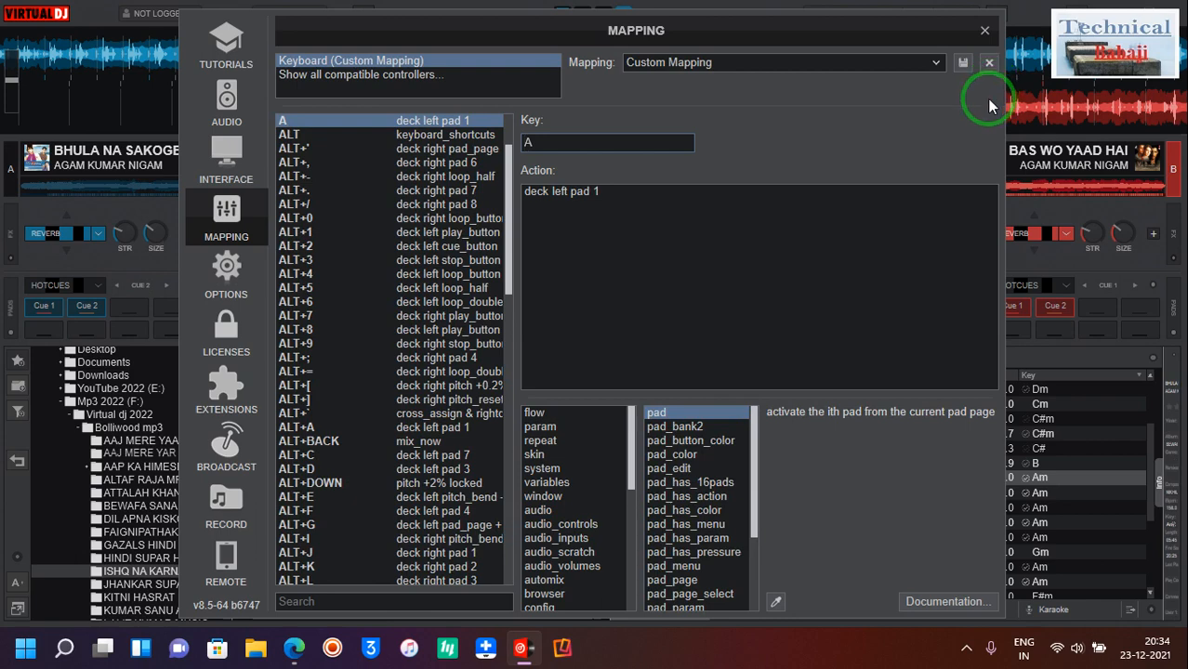
{"action": "left_click", "coordinate": [584, 140]}
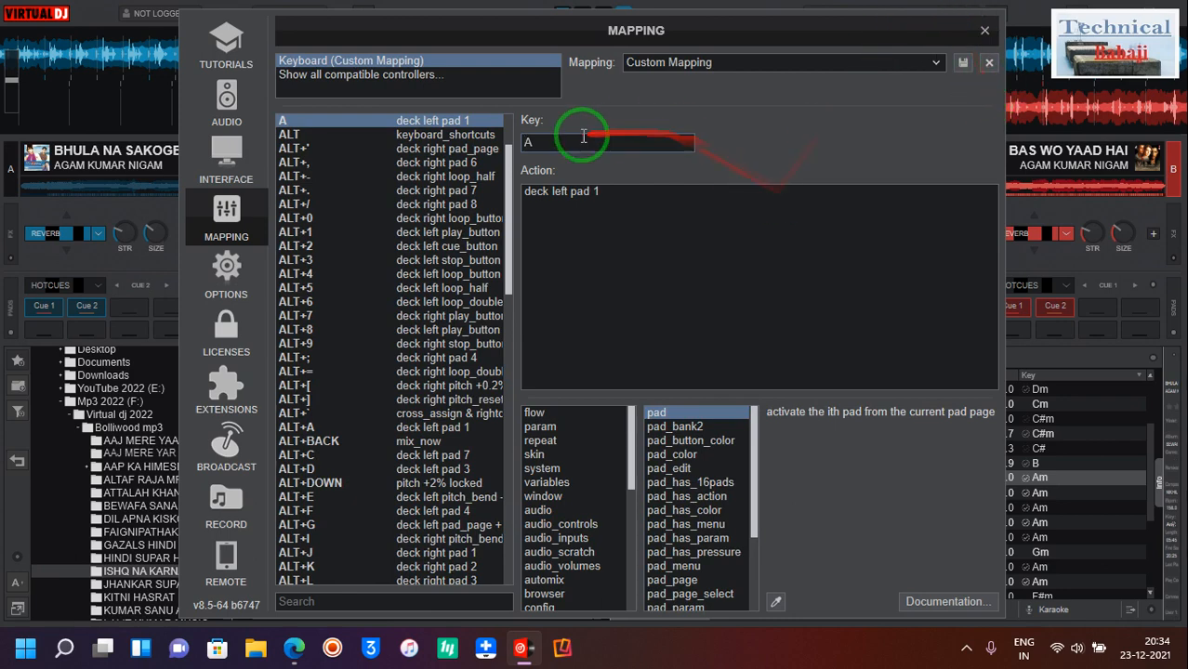
{"action": "key", "text": "m"}
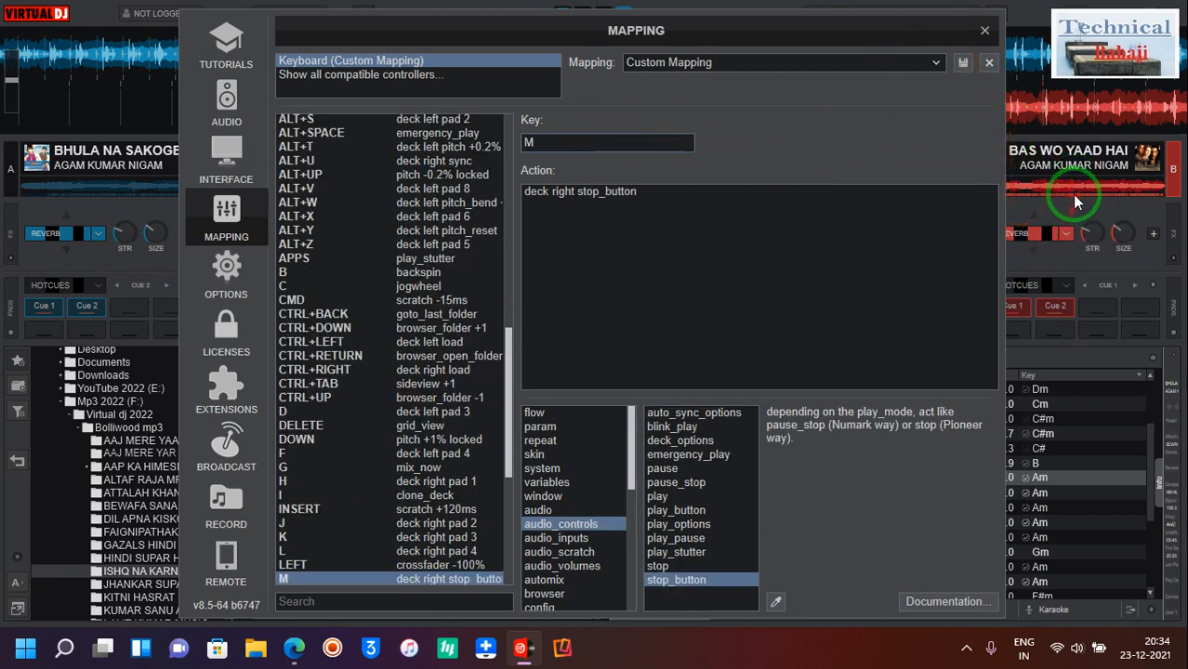
{"action": "left_click", "coordinate": [984, 32]}
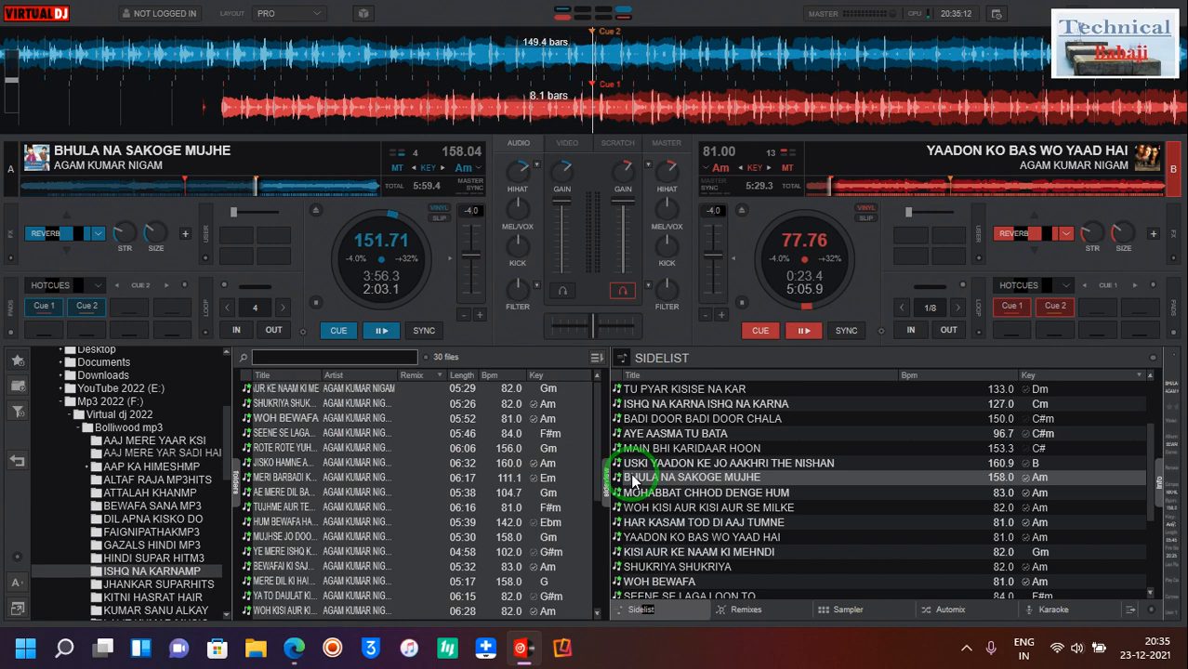
Switch playback between deck B's hot cue 2, deck A's hot cue 1 and deck B's hot cue 1, leaving both decks stopped at hot cue 1.
{"action": "key", "text": "2"}
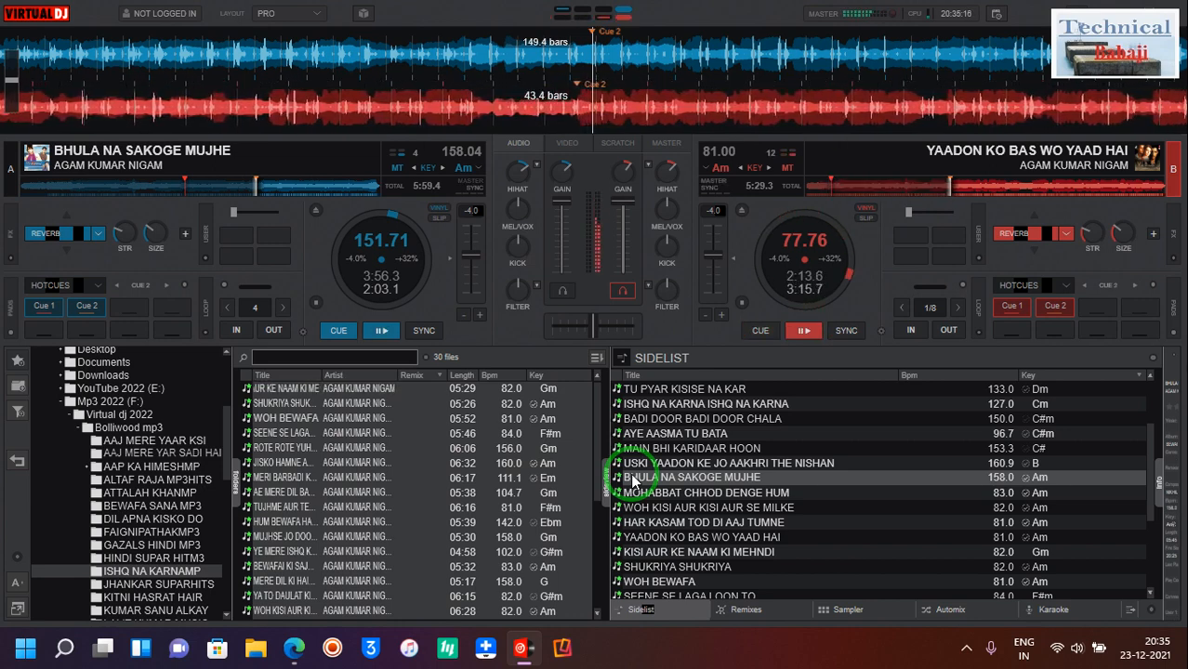
{"action": "key", "text": "1"}
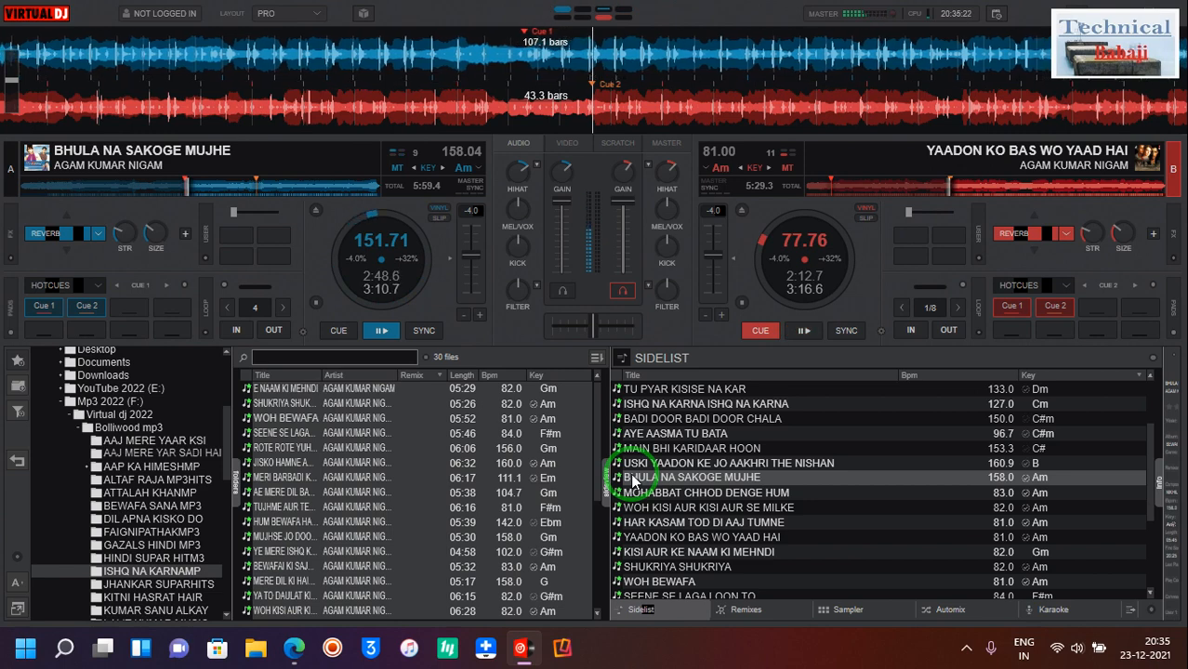
{"action": "key", "text": "1"}
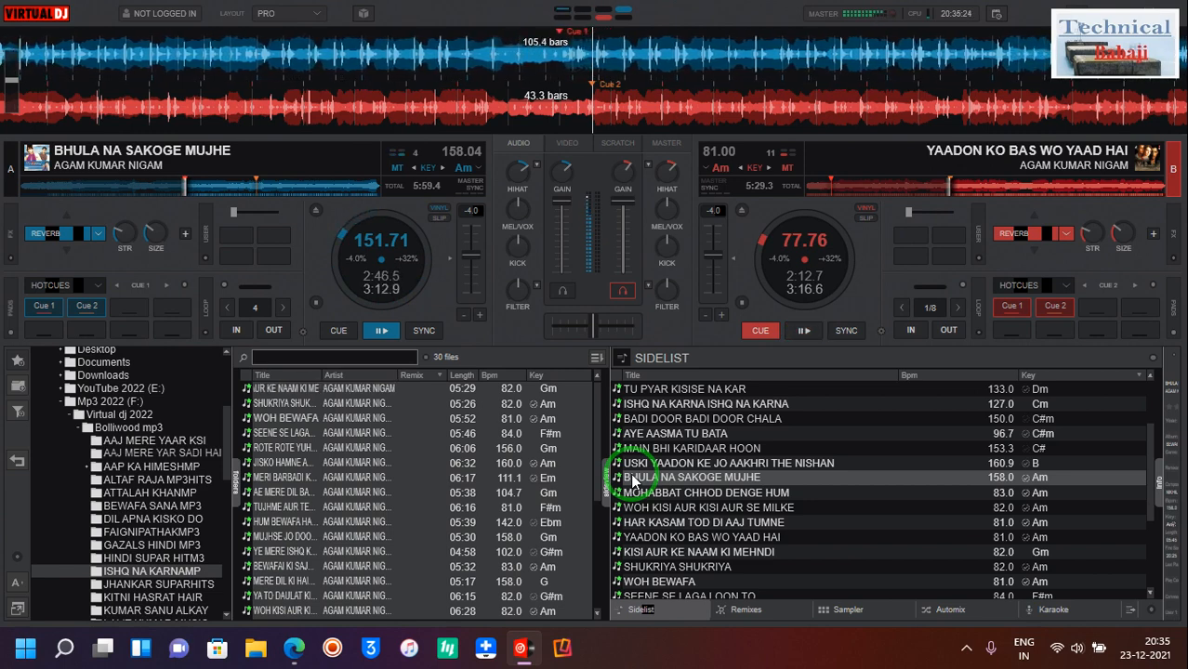
{"action": "key", "text": "1"}
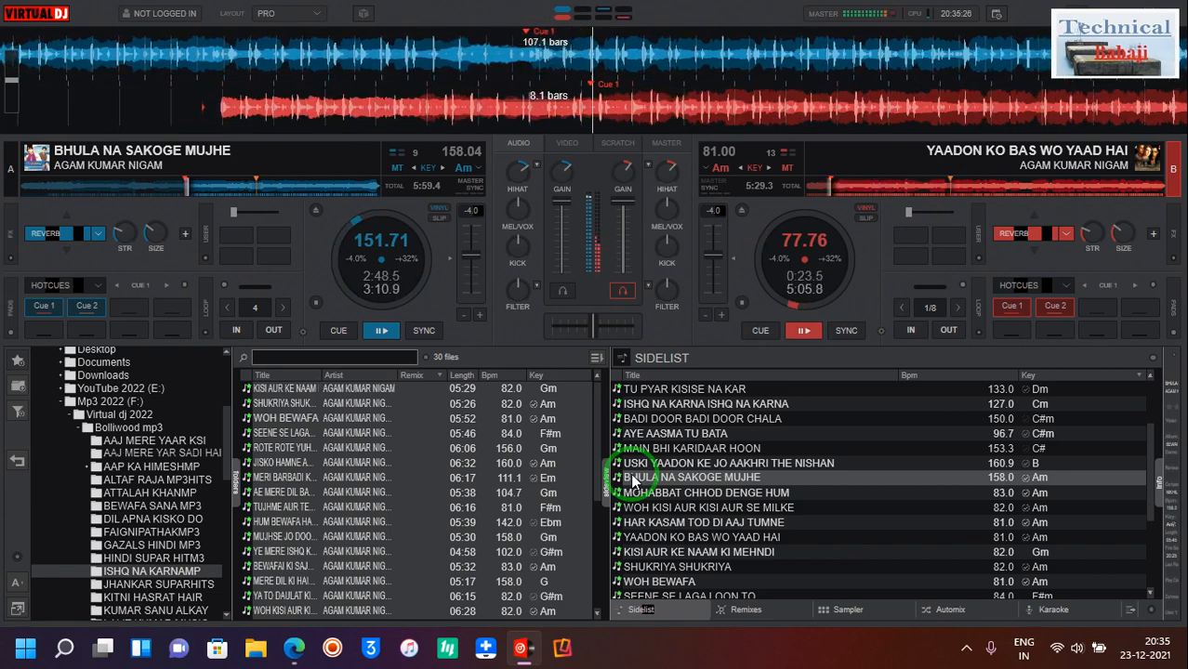
{"action": "key", "text": "c"}
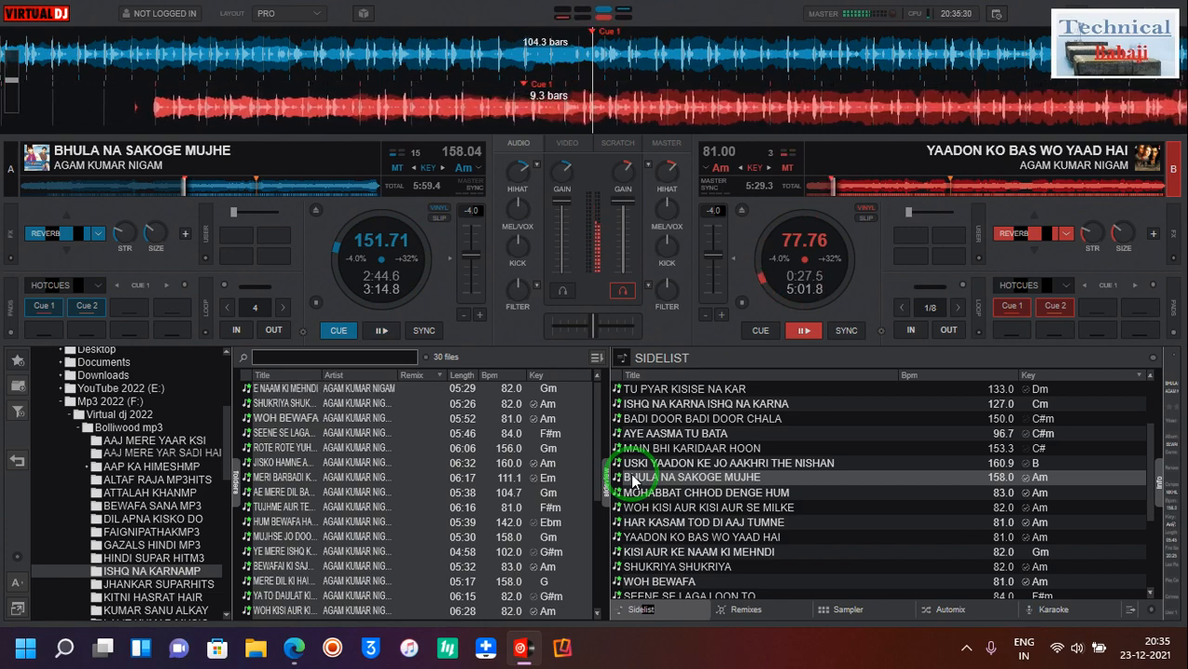
{"action": "key", "text": "c"}
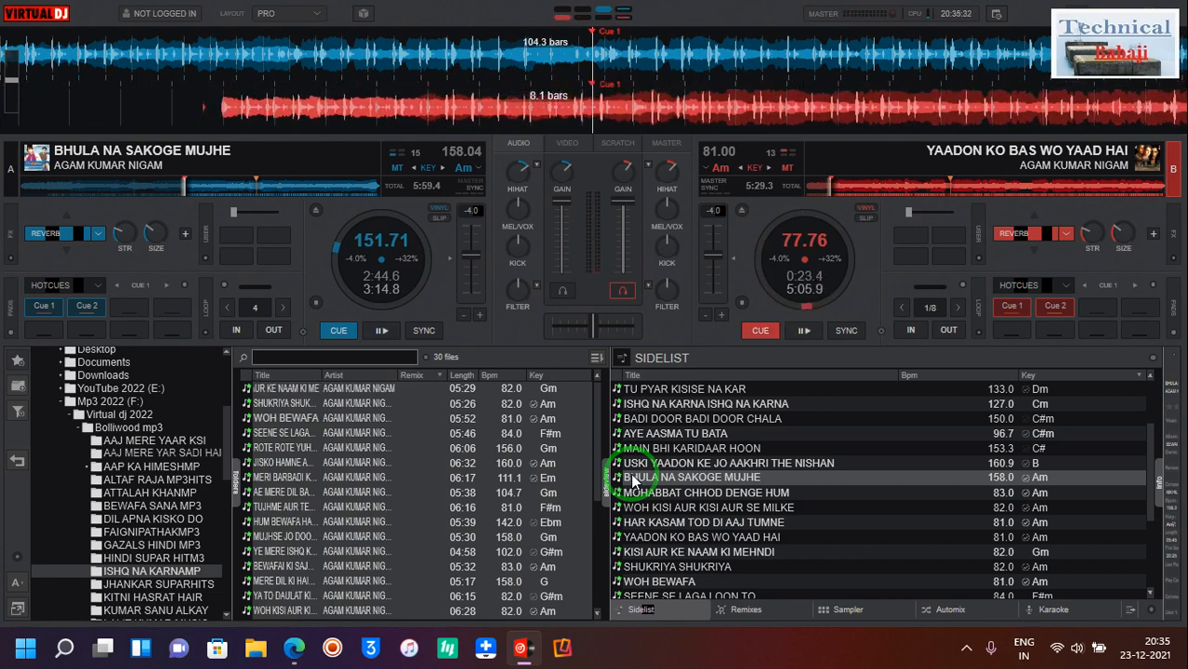